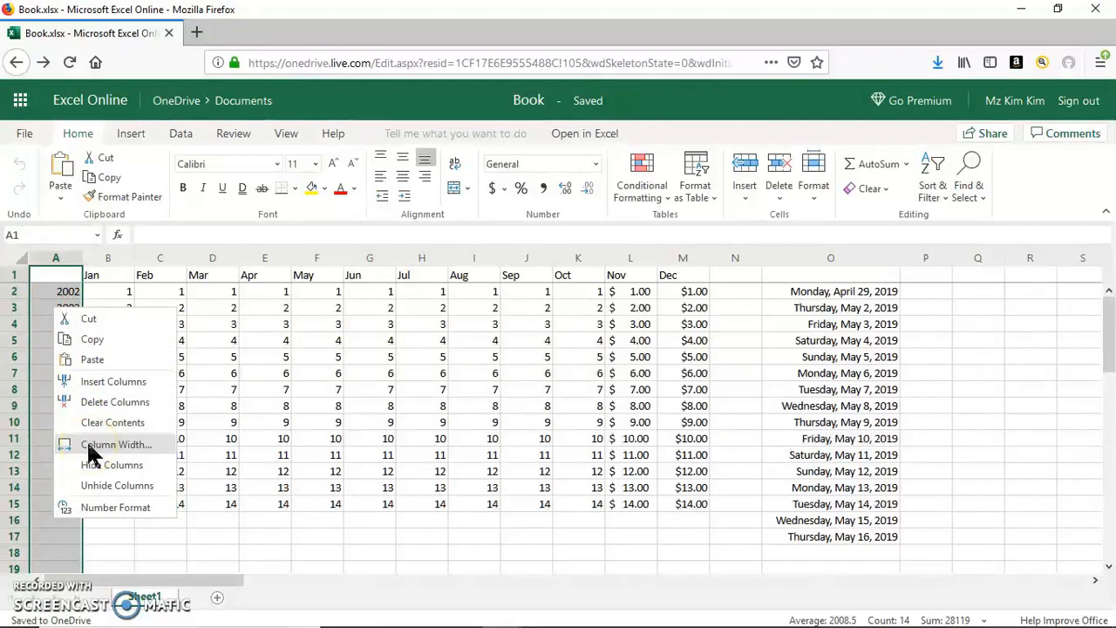
Step: Set the width of column A to 20 in default units and undo the change
click(91, 446)
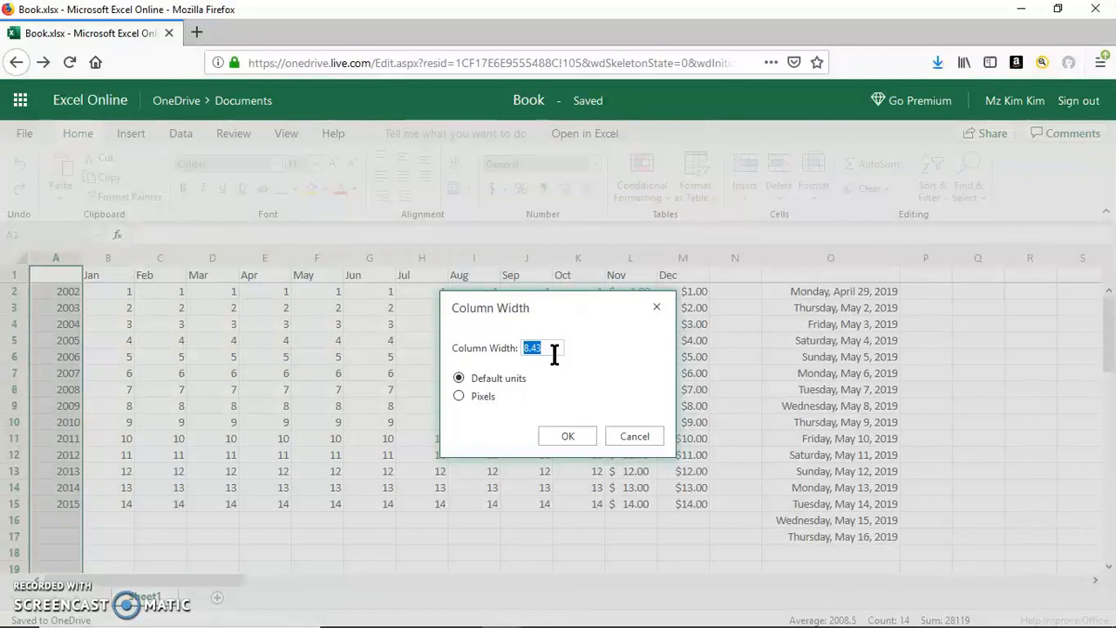
text(20)
click(565, 441)
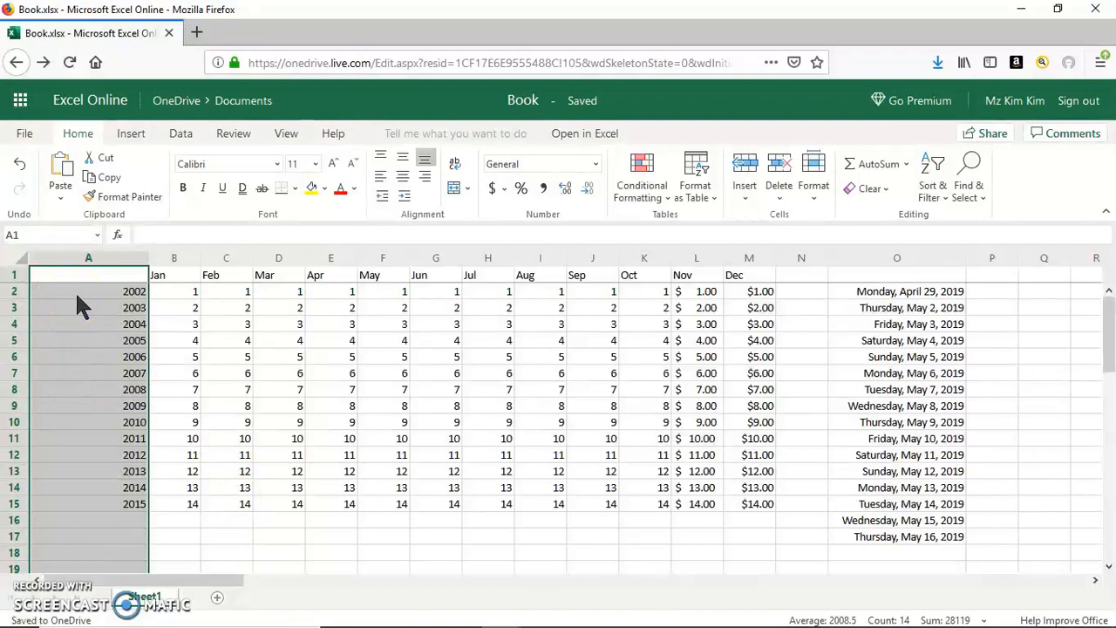
click(19, 165)
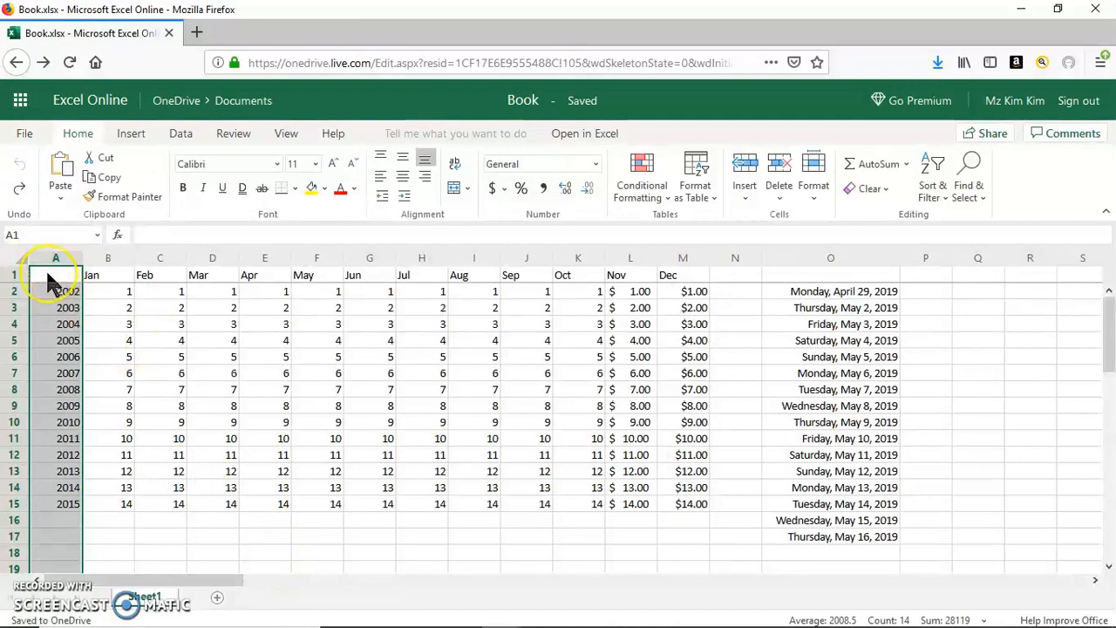
Step: Set the column width for the range A1:O17 to 50 in default units
drag(45, 269, 870, 542)
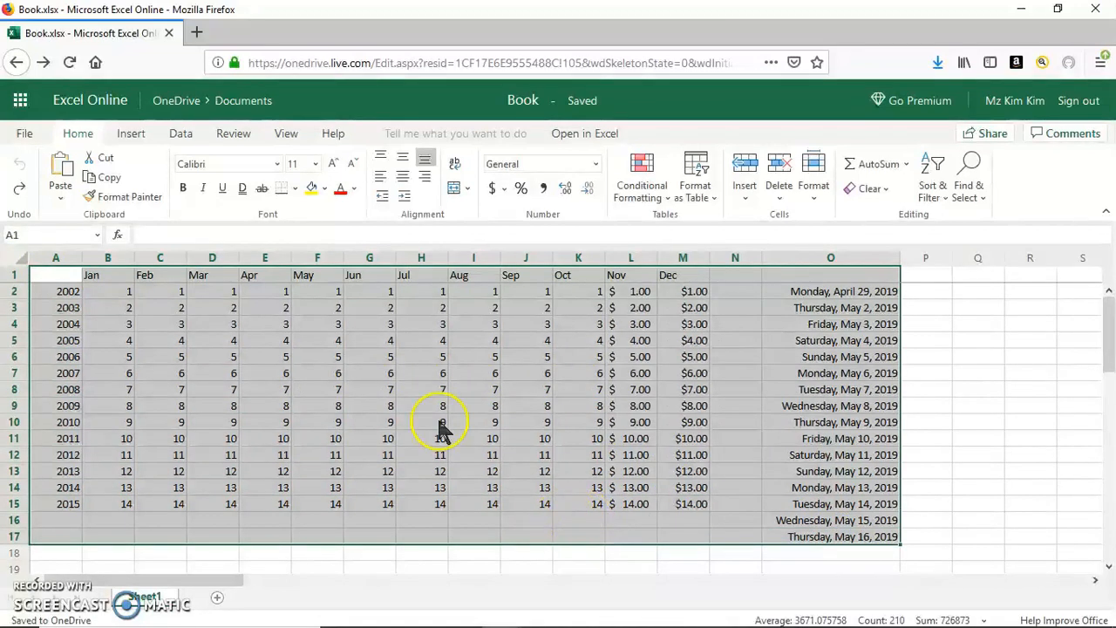
right_click(410, 375)
mouse_move(455, 465)
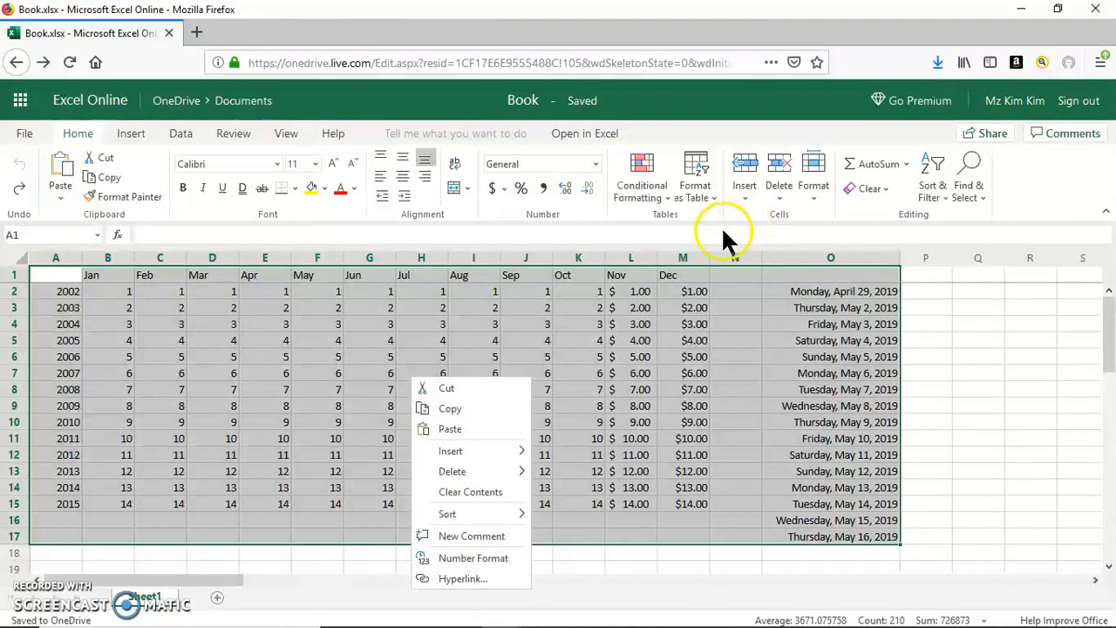
click(812, 174)
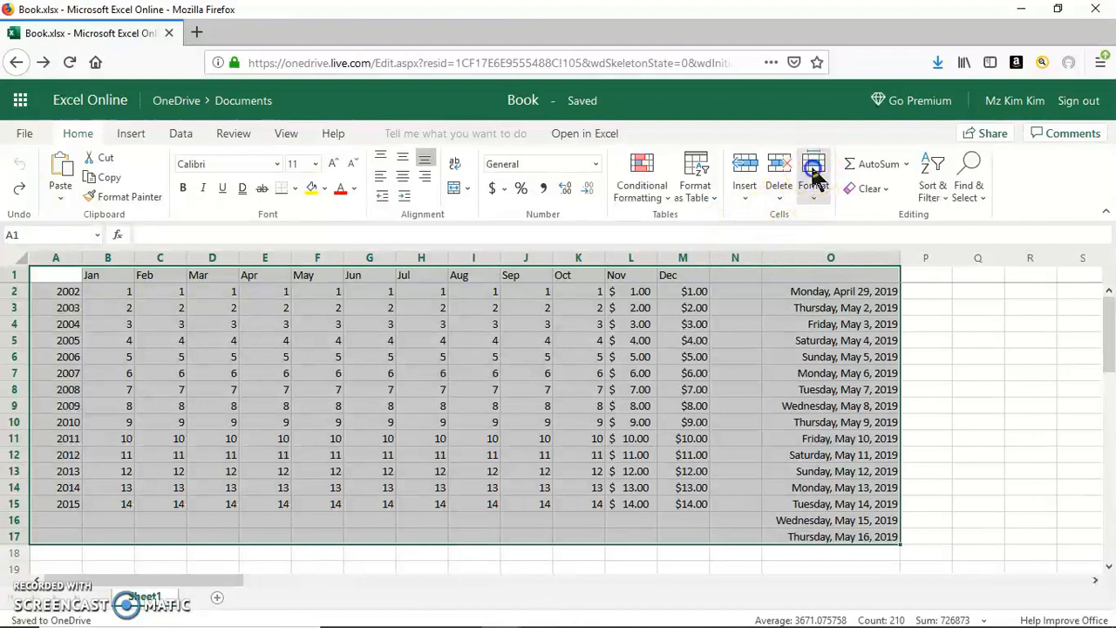
click(813, 198)
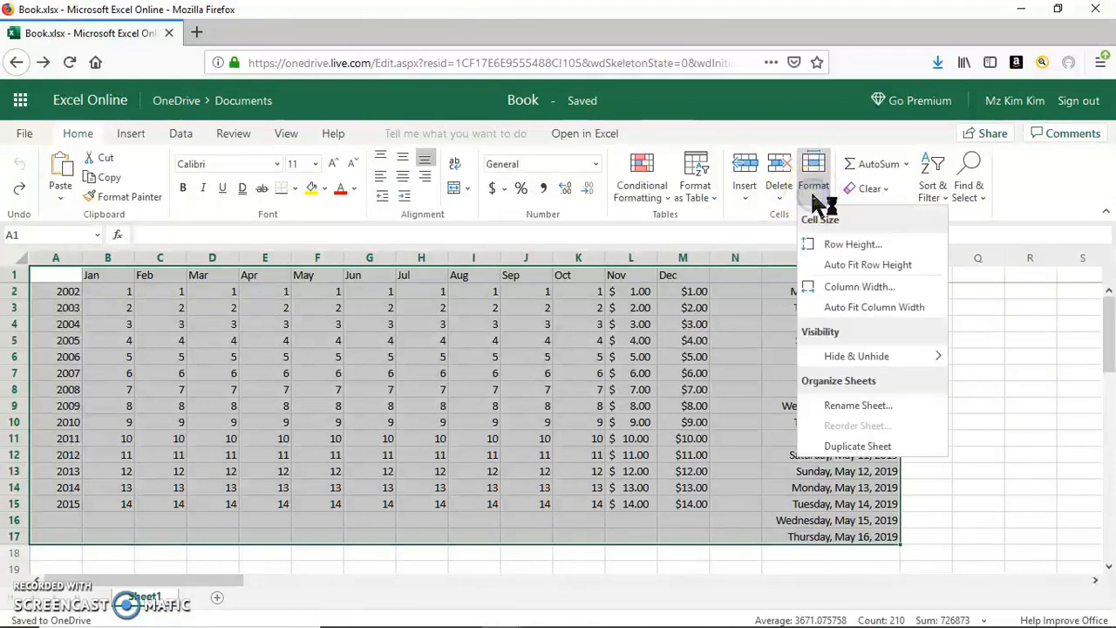
click(839, 295)
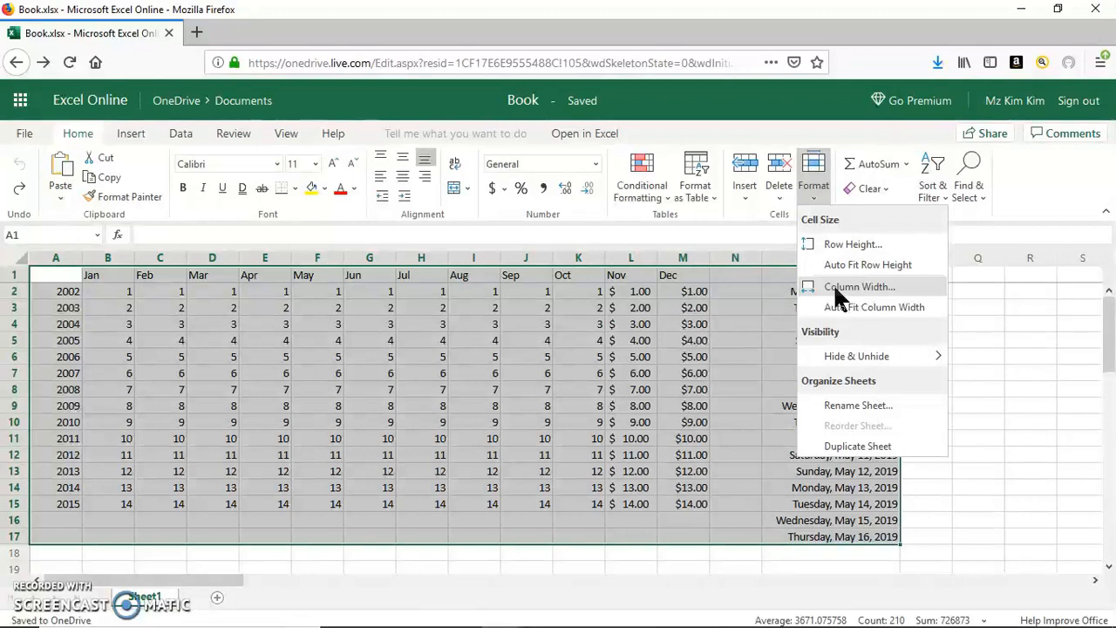
click(839, 295)
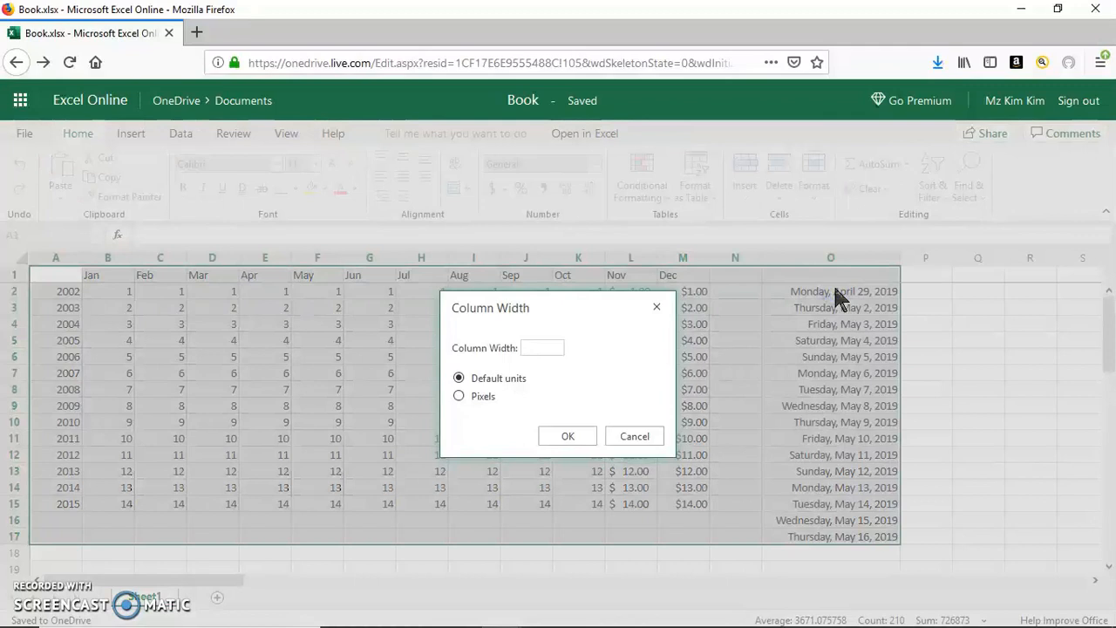
click(543, 349)
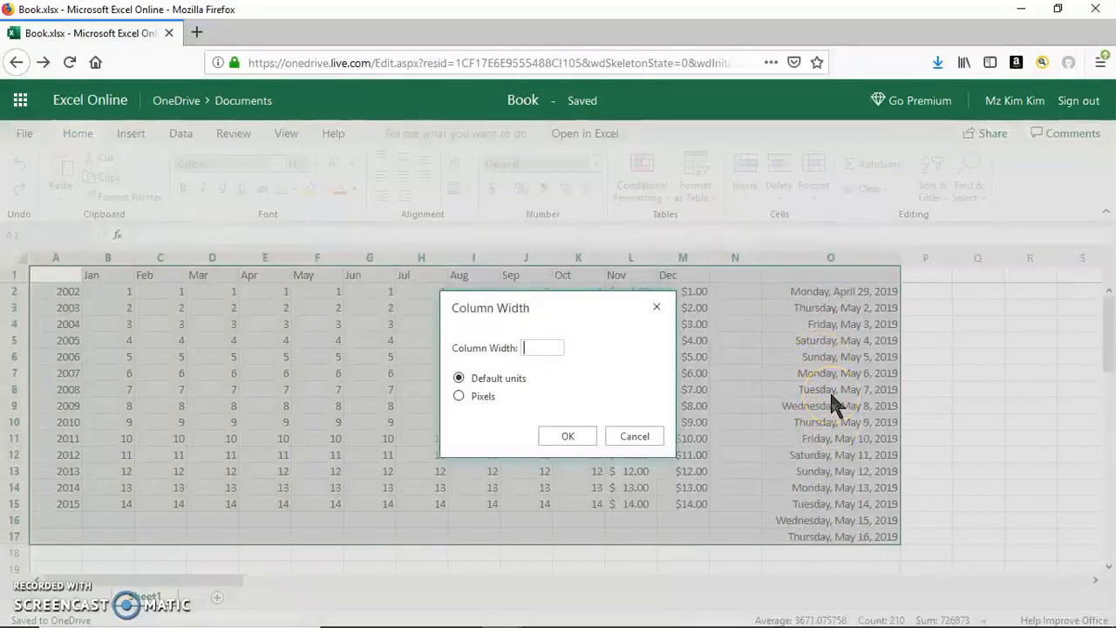
text(50)
click(572, 433)
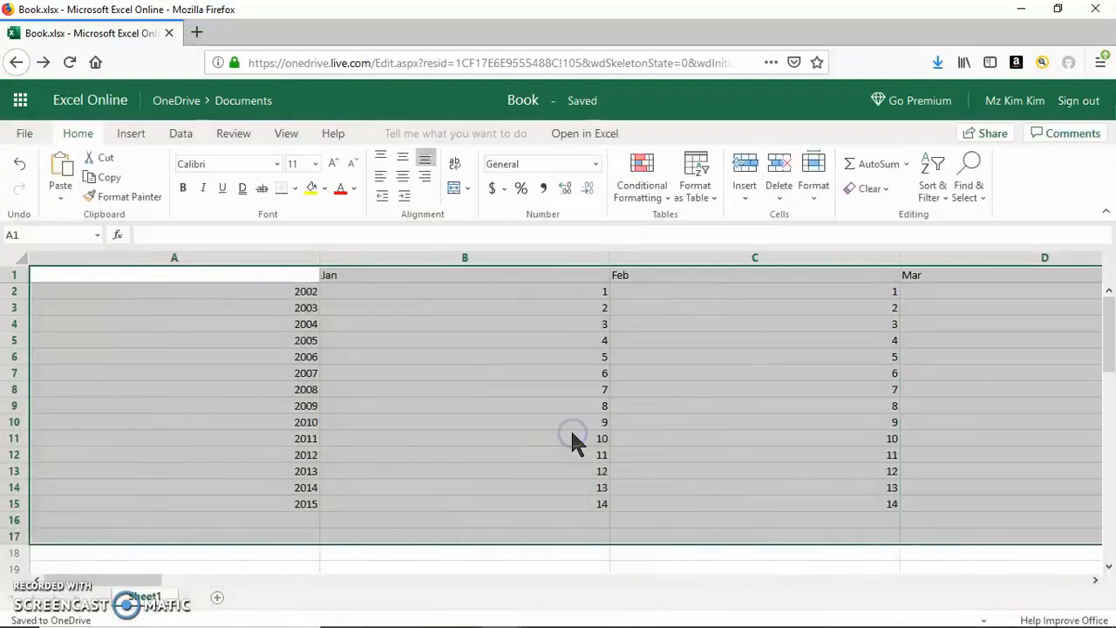
Step: Undo the column width change on the data range and select the Jan header cell
drag(144, 581, 70, 577)
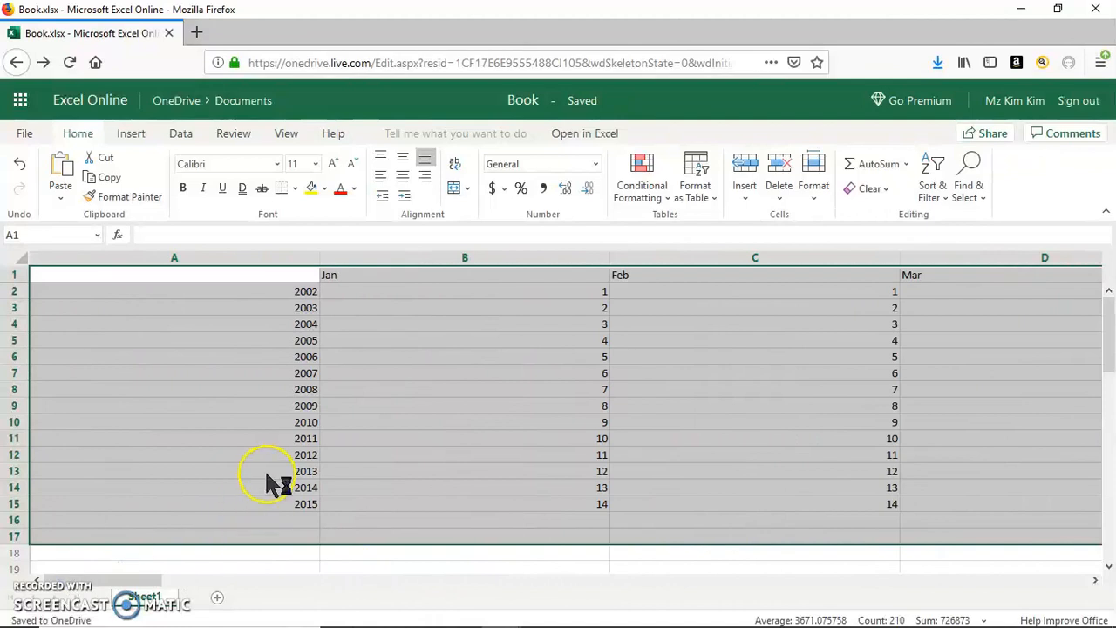
click(19, 167)
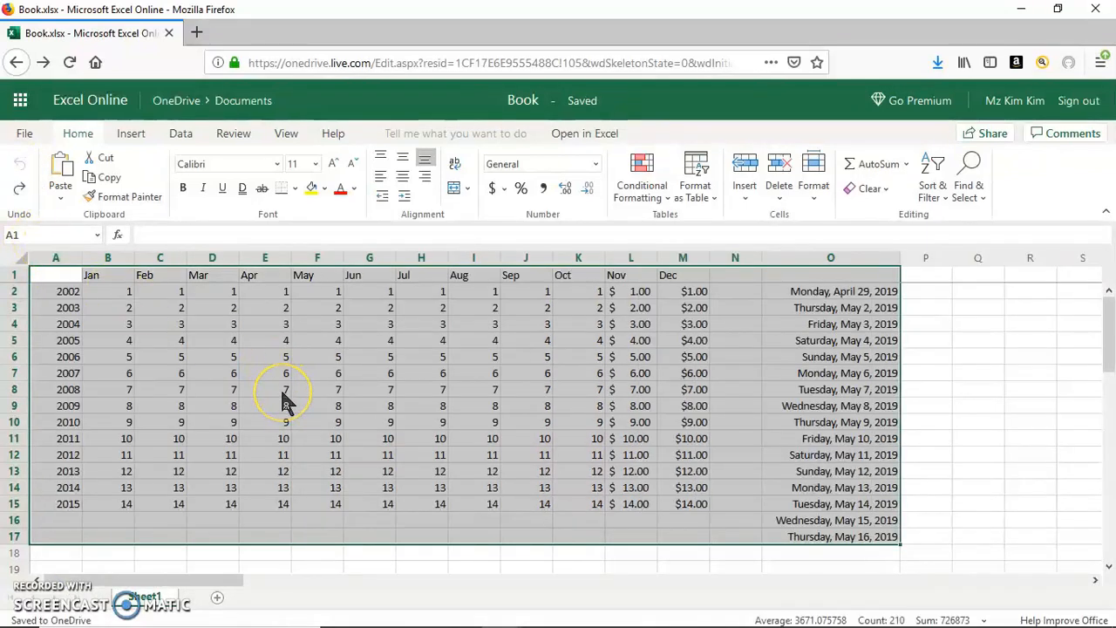
click(108, 277)
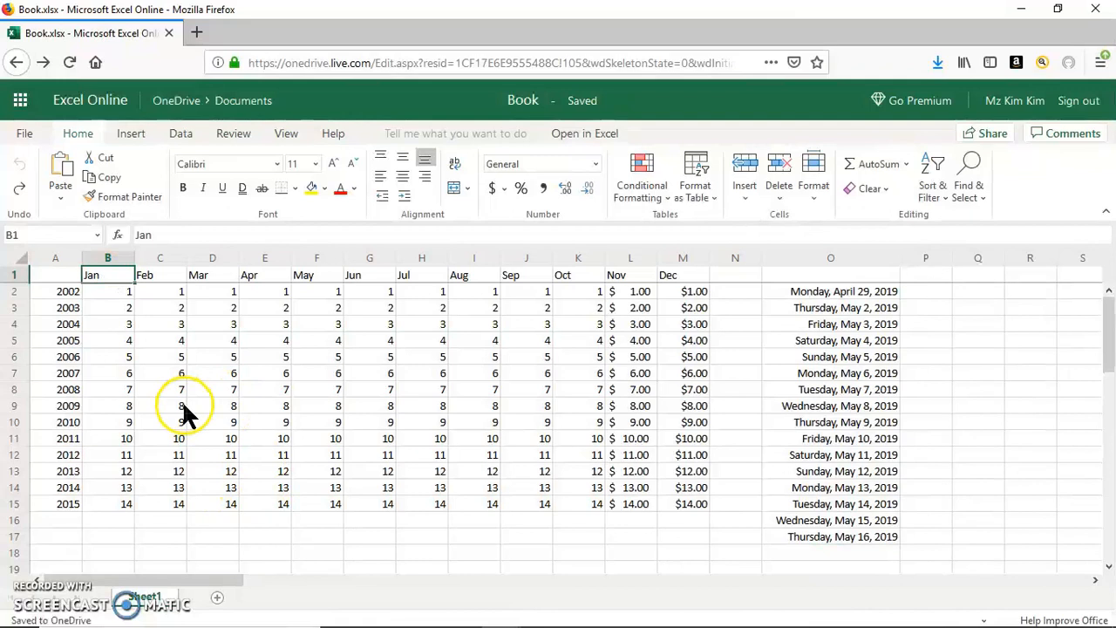
Step: Set the height of row 3 to 30 in default units and undo the change
click(15, 308)
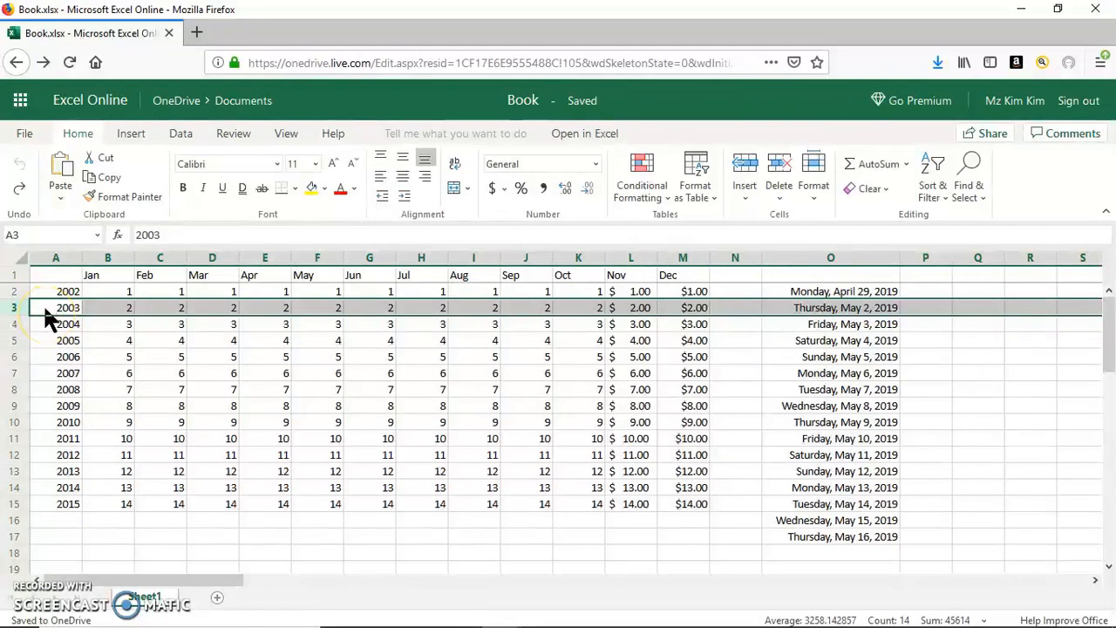
right_click(45, 319)
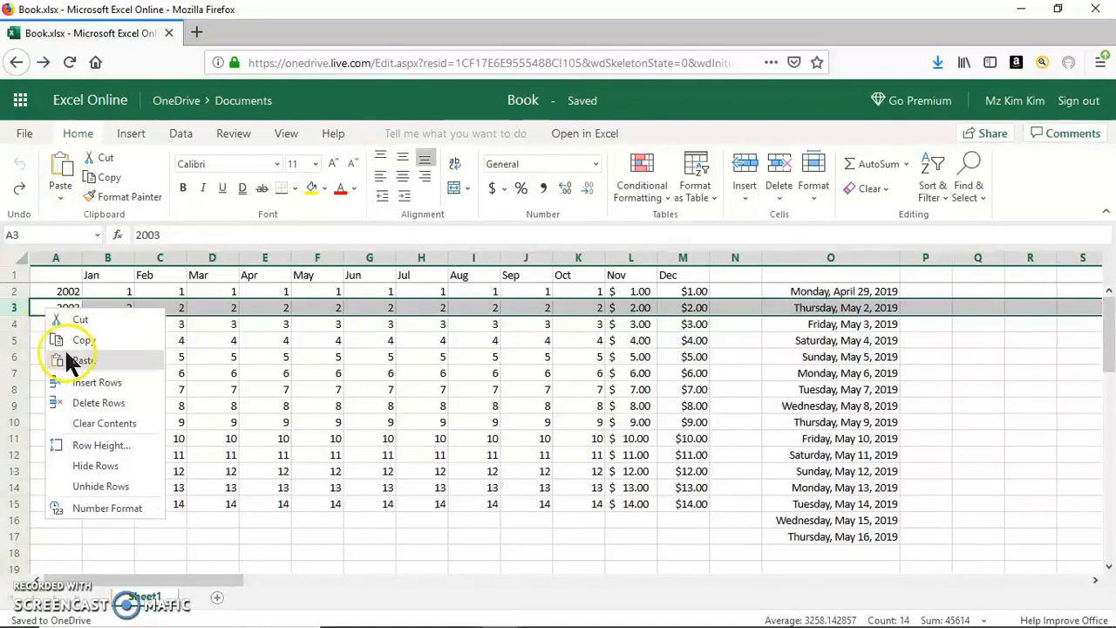
click(106, 448)
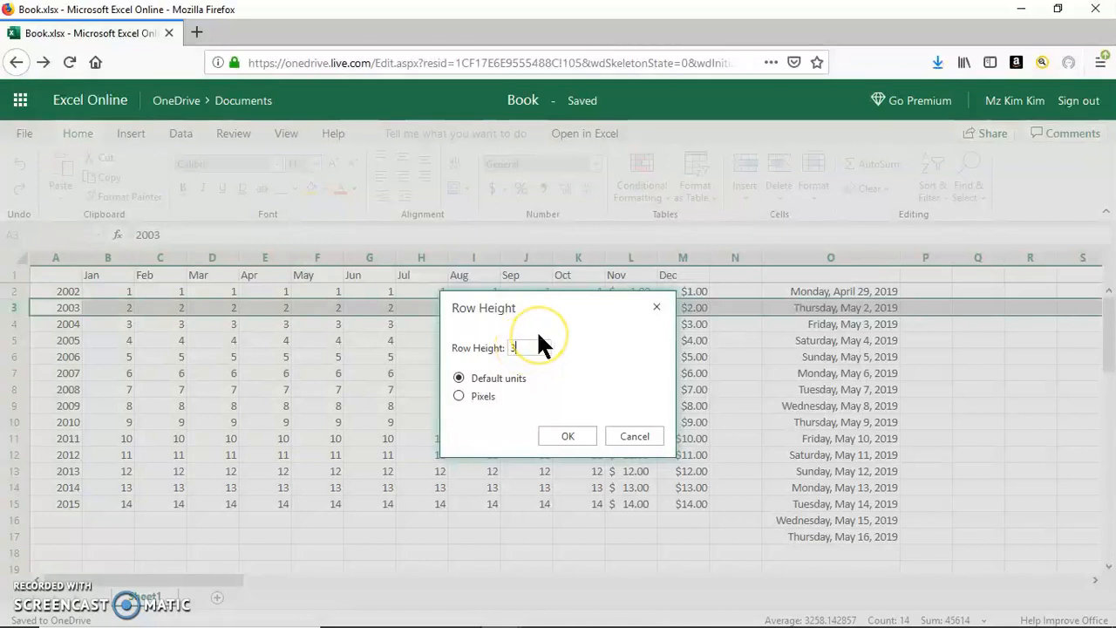
text(0)
click(558, 438)
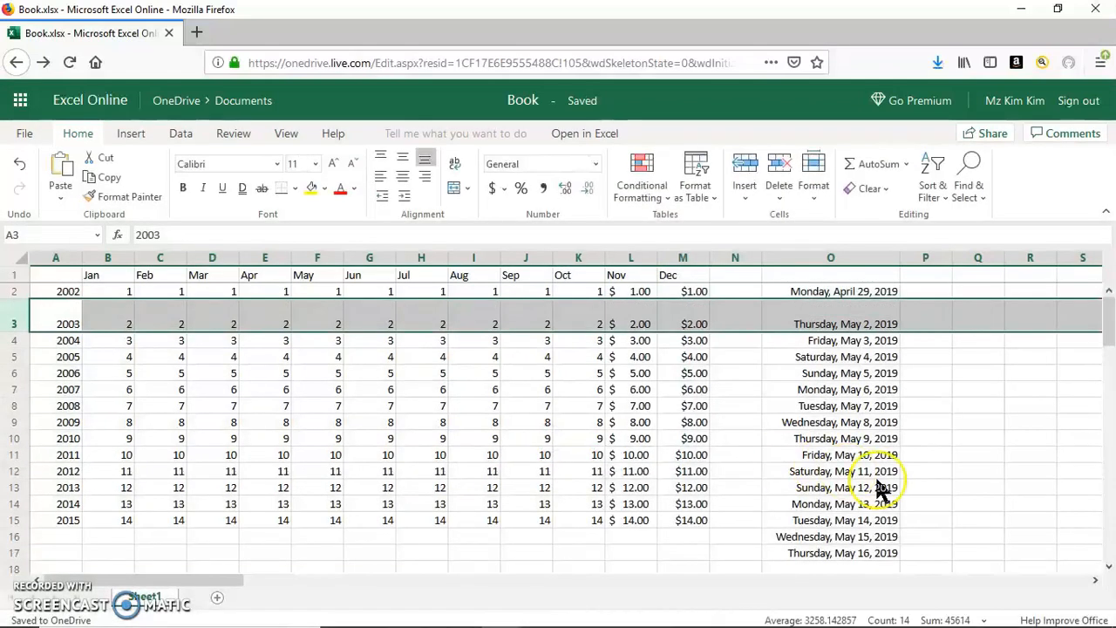
click(60, 315)
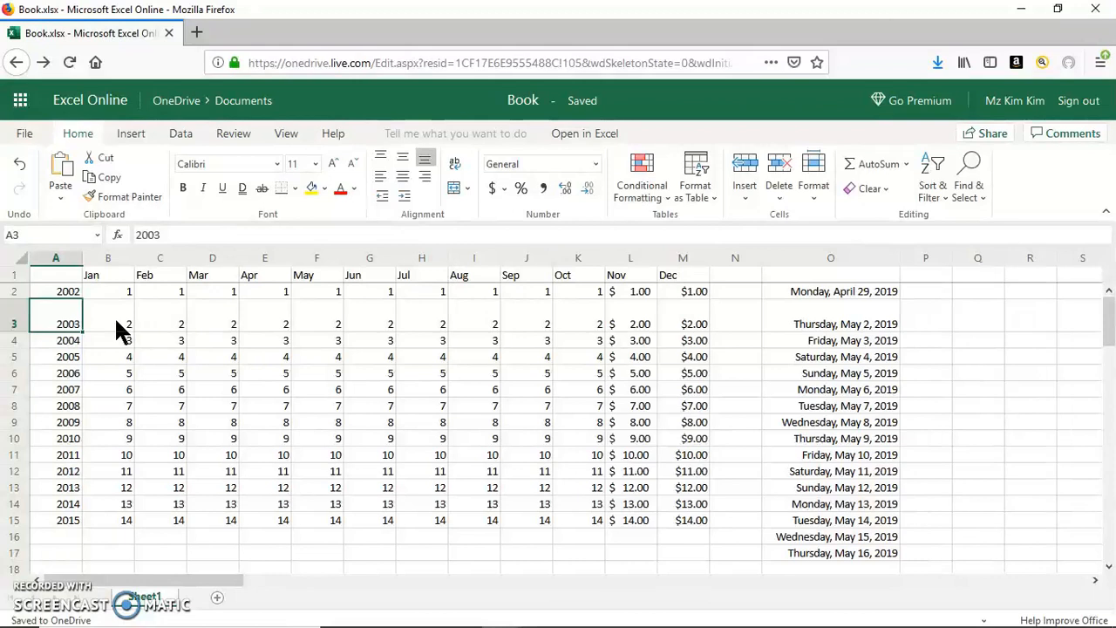
click(18, 163)
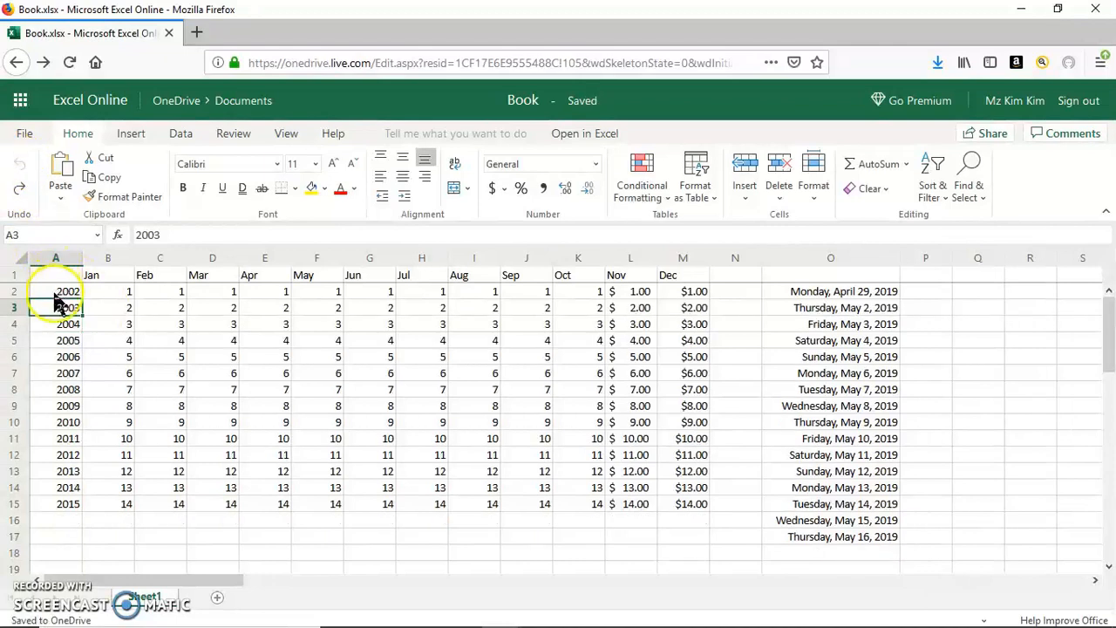
Step: Set the row height for the range A1:O17 to 30 in default units
drag(58, 277, 882, 540)
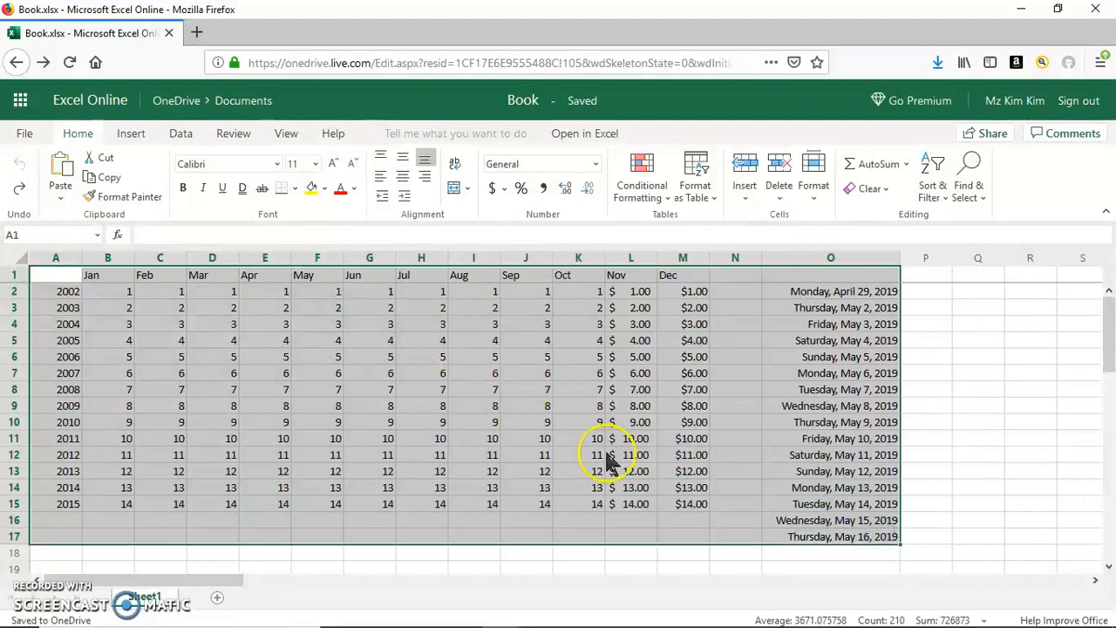
right_click(319, 354)
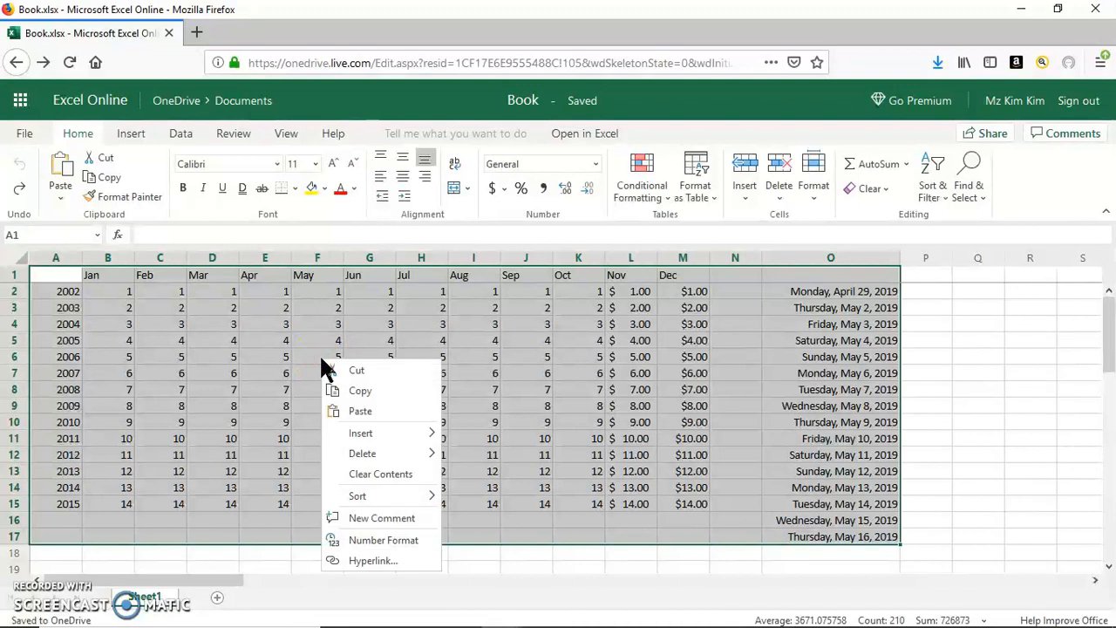
mouse_move(393, 433)
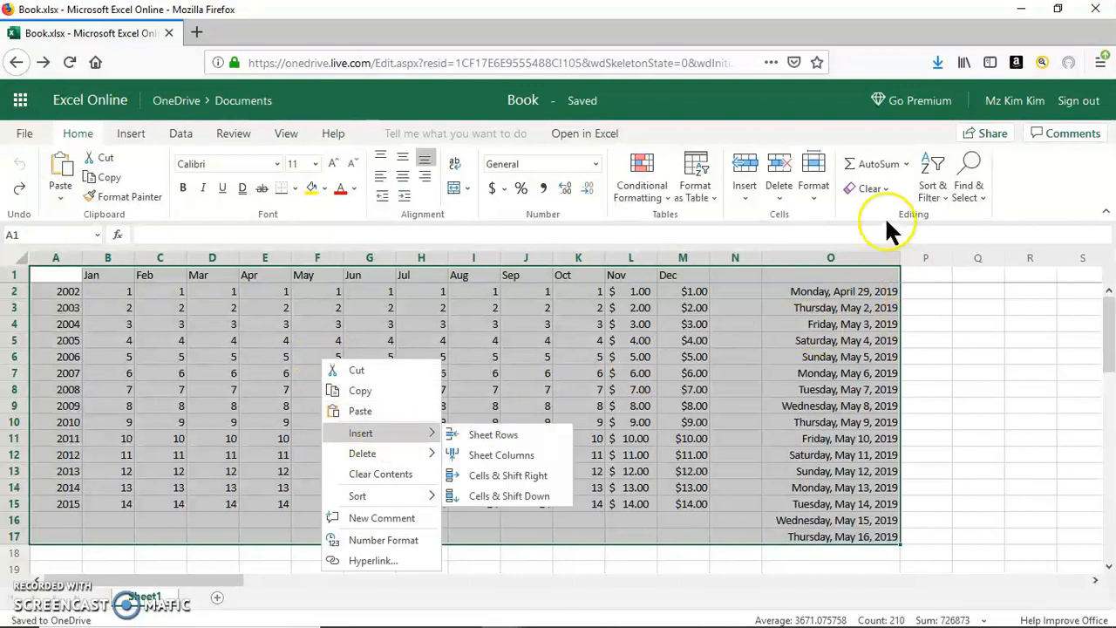
click(810, 194)
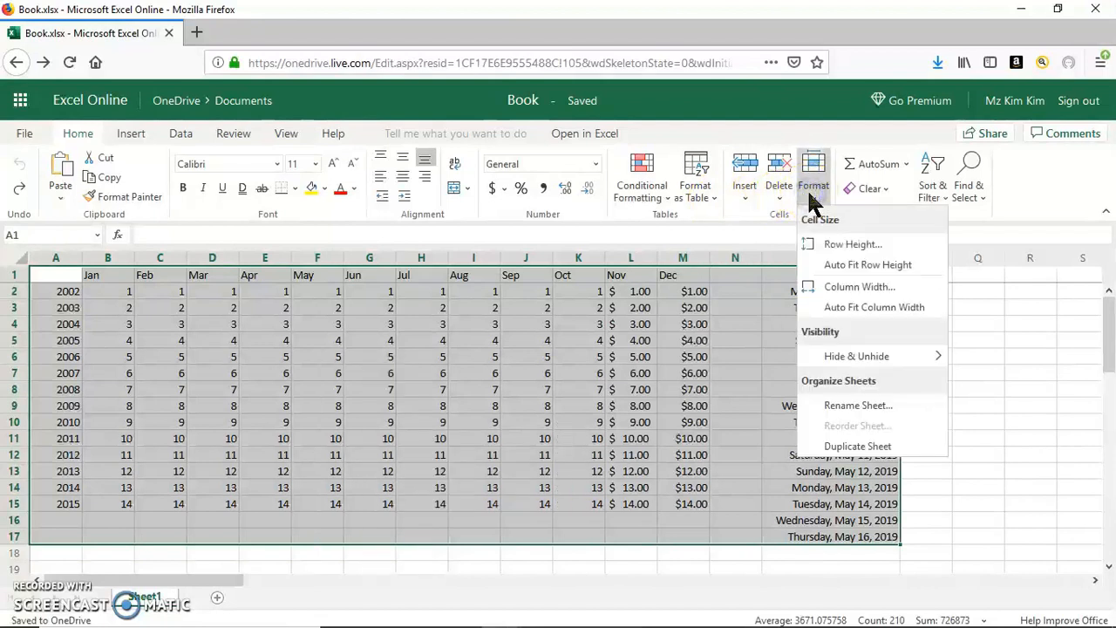
click(836, 246)
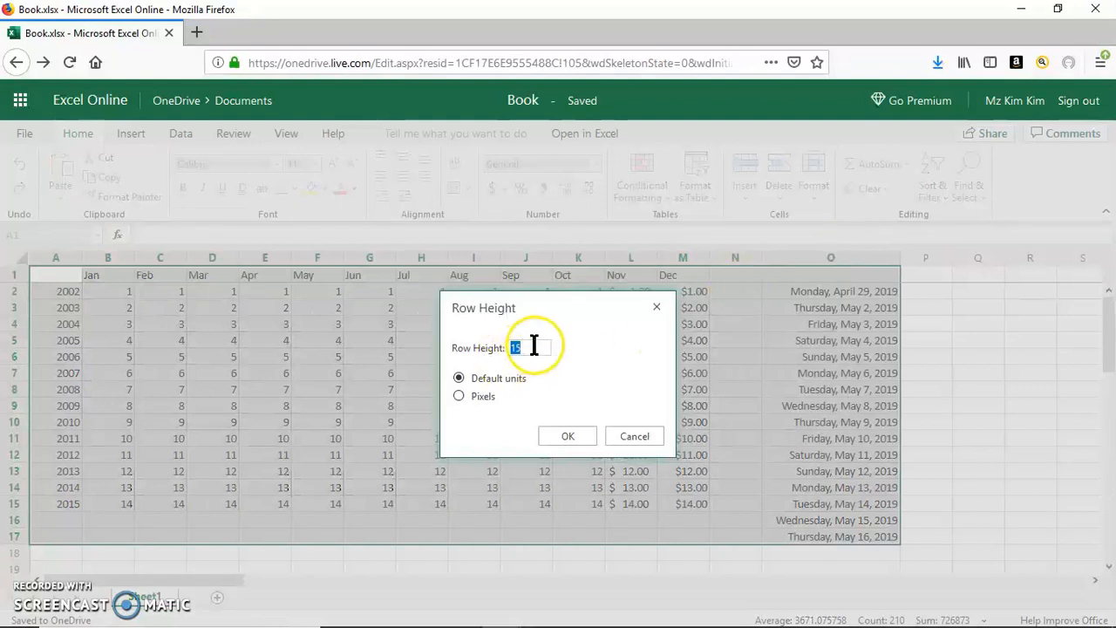
text(30)
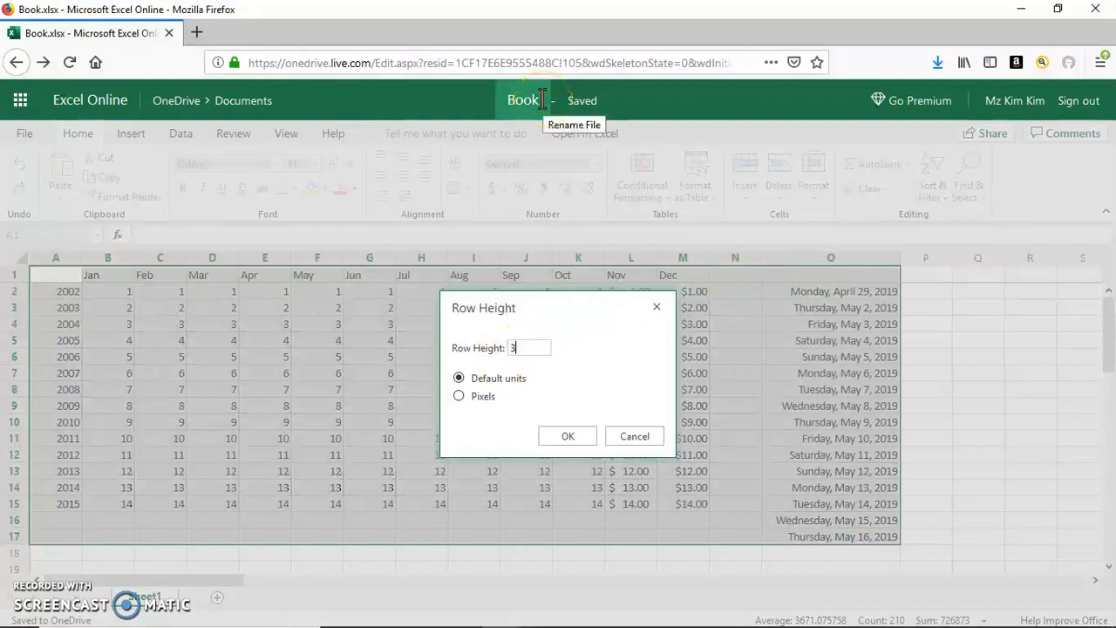
click(567, 436)
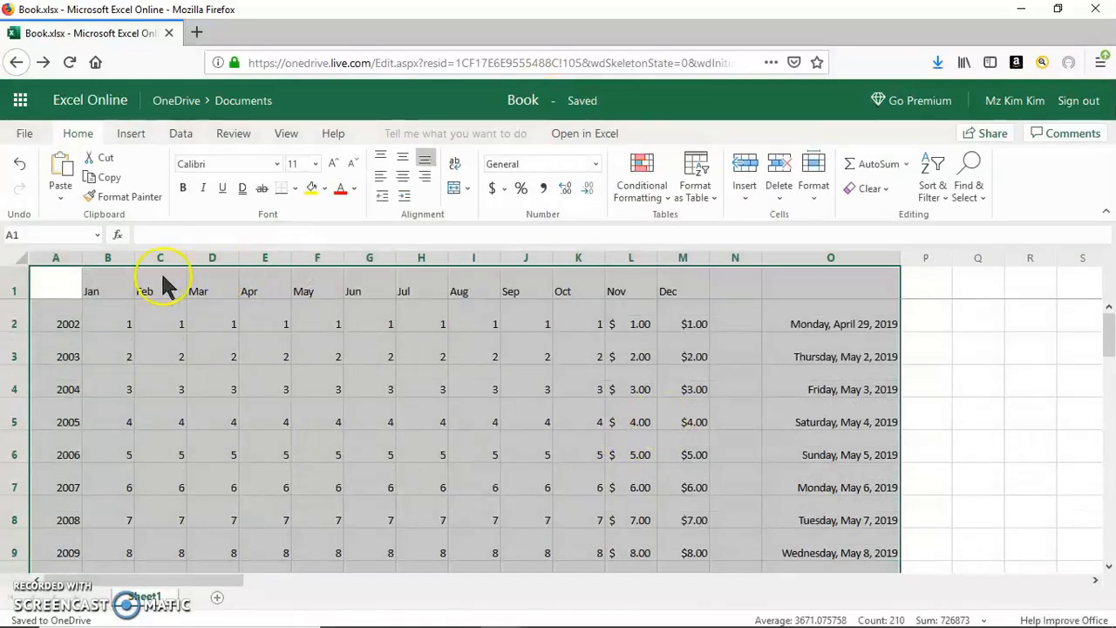
Step: Look over the resized rows down to row 17 and undo the row height change
click(964, 330)
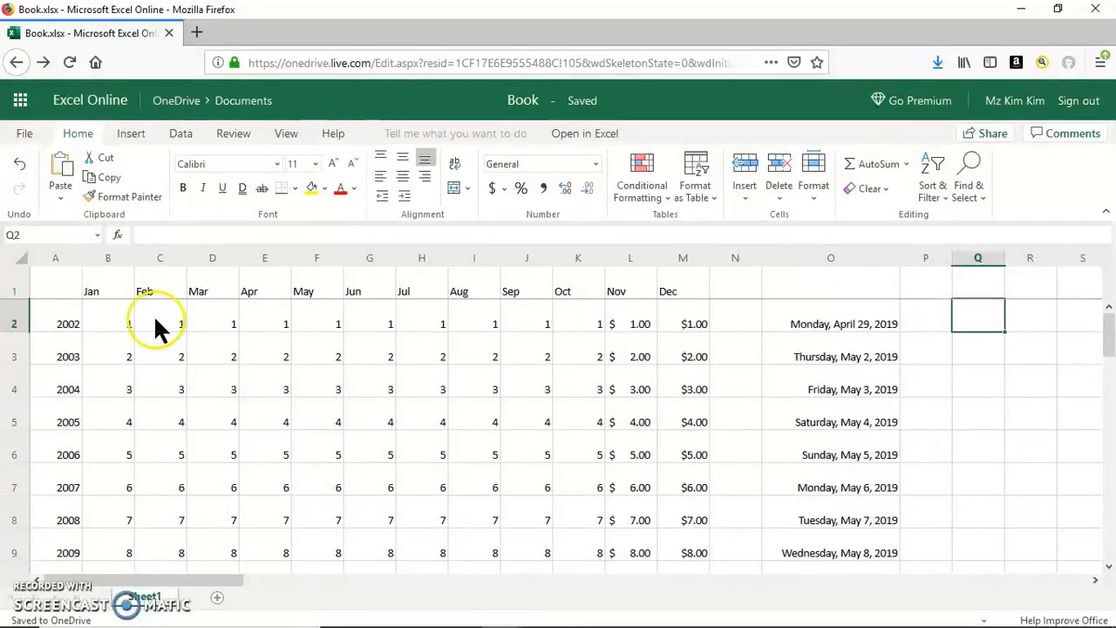
scroll(166, 420, down, 5)
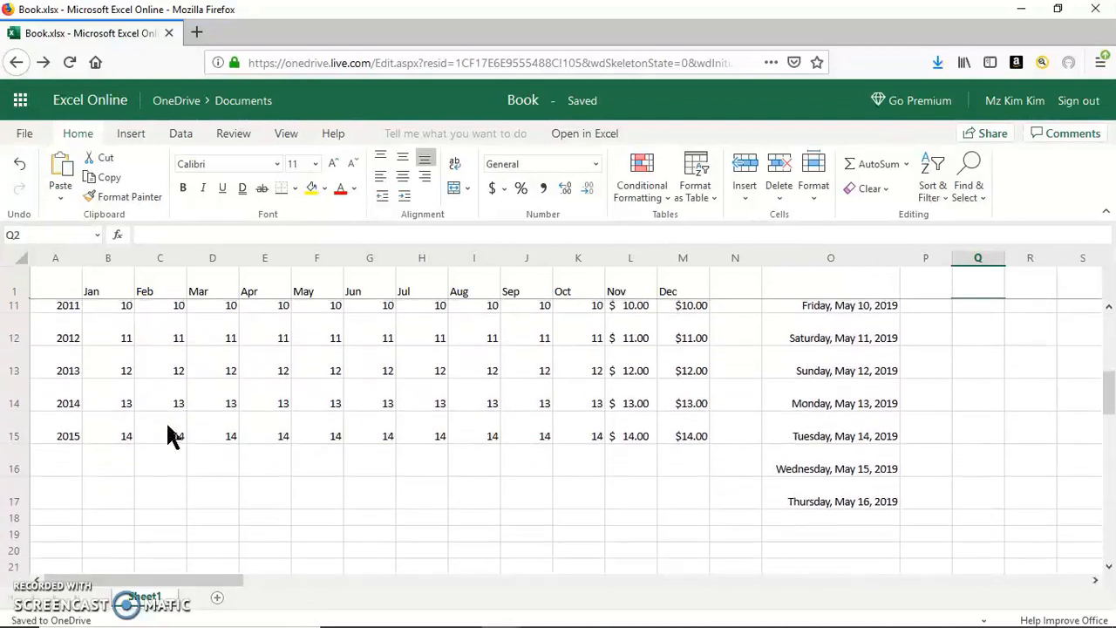
scroll(166, 420, up, 5)
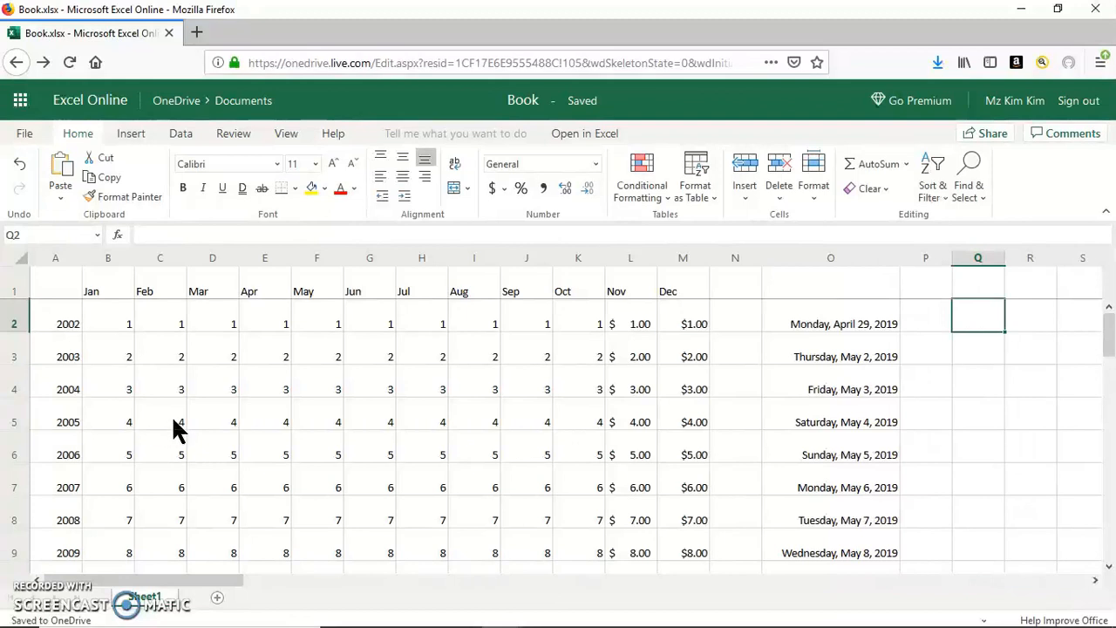
click(22, 169)
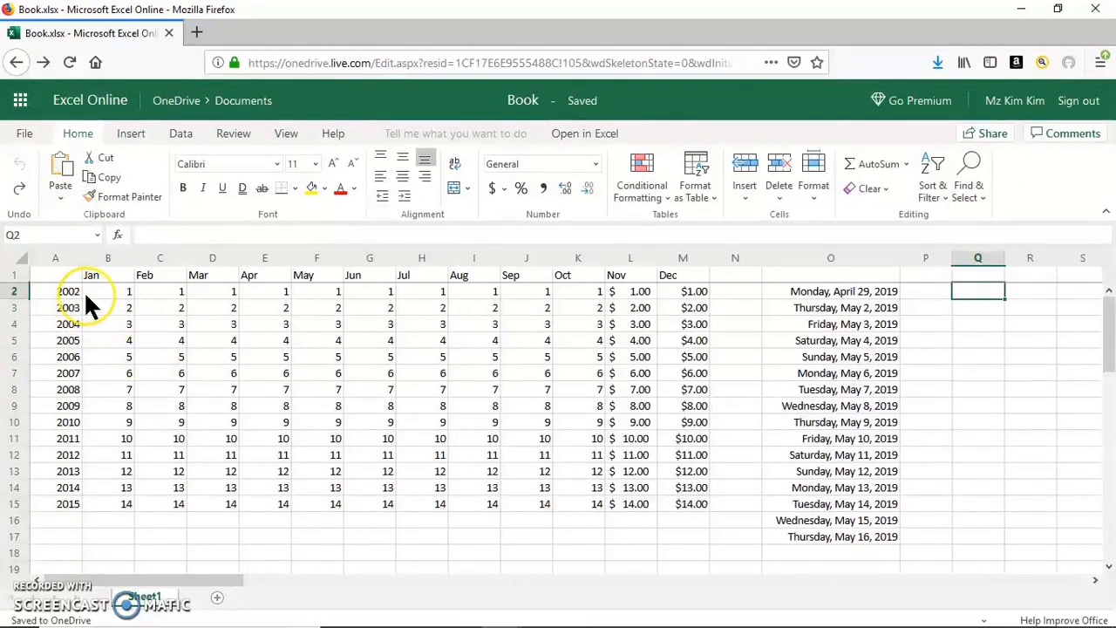
Step: Select the whole sheet and auto-fit its row height
key(ctrl+a)
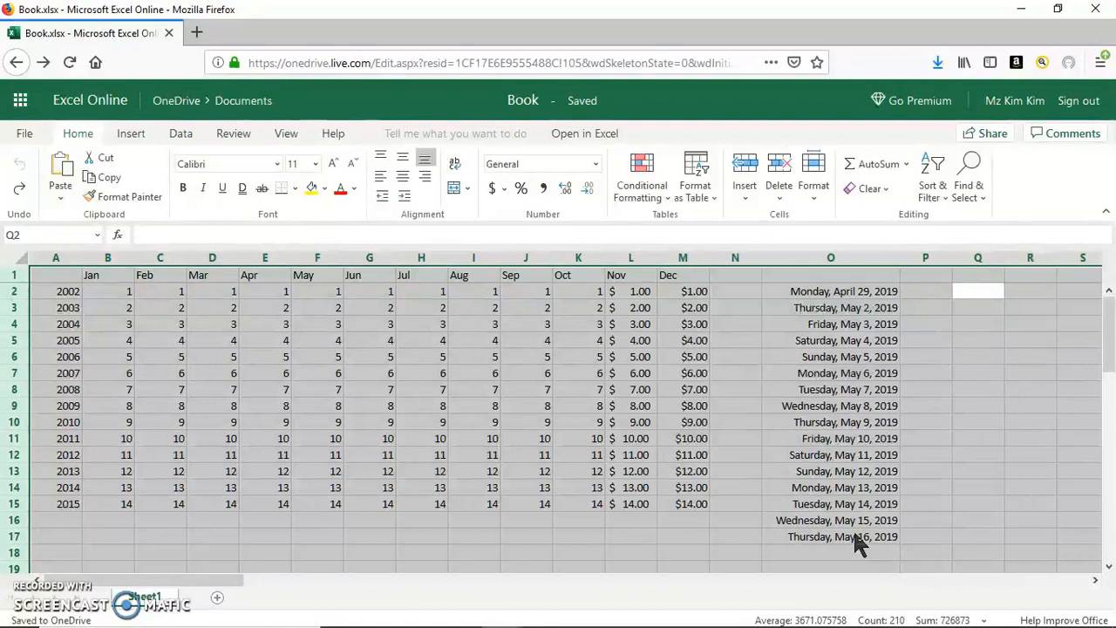
click(814, 194)
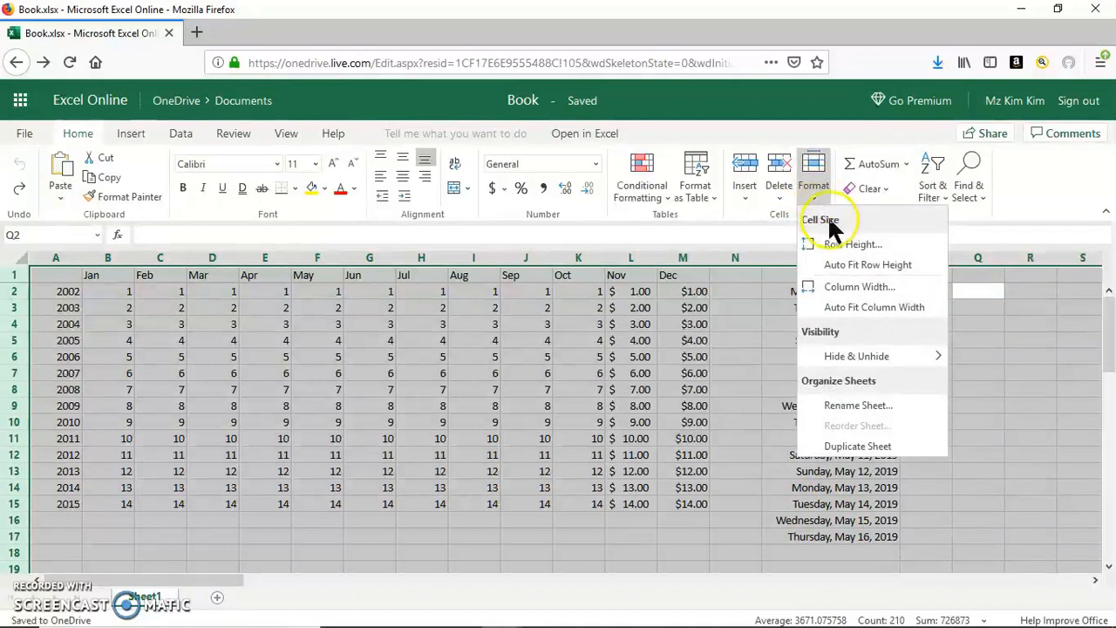
click(841, 264)
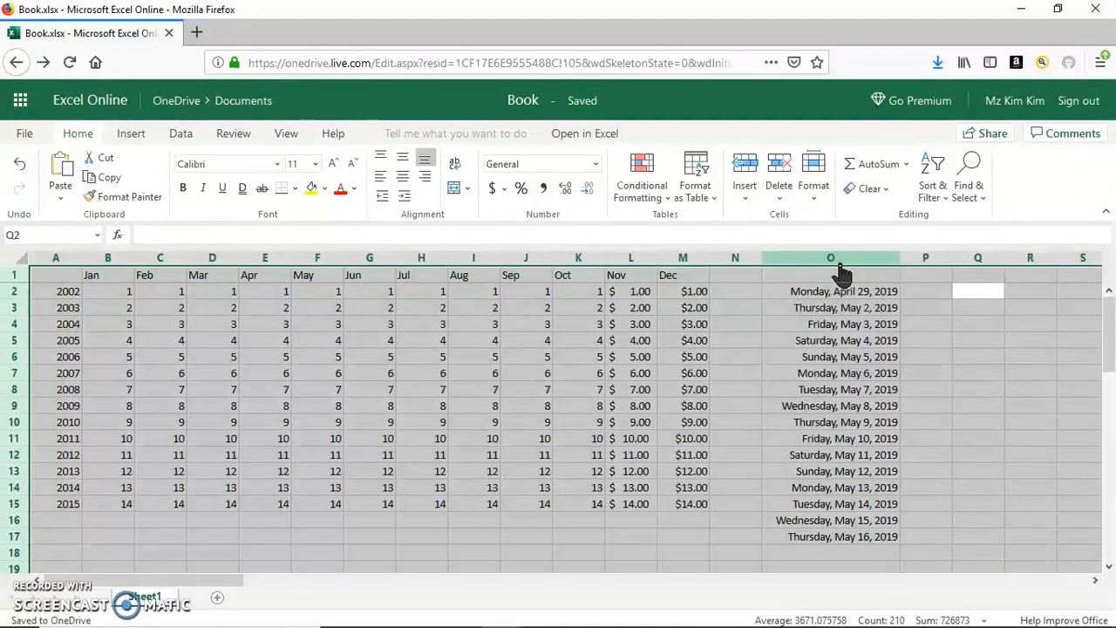
click(827, 292)
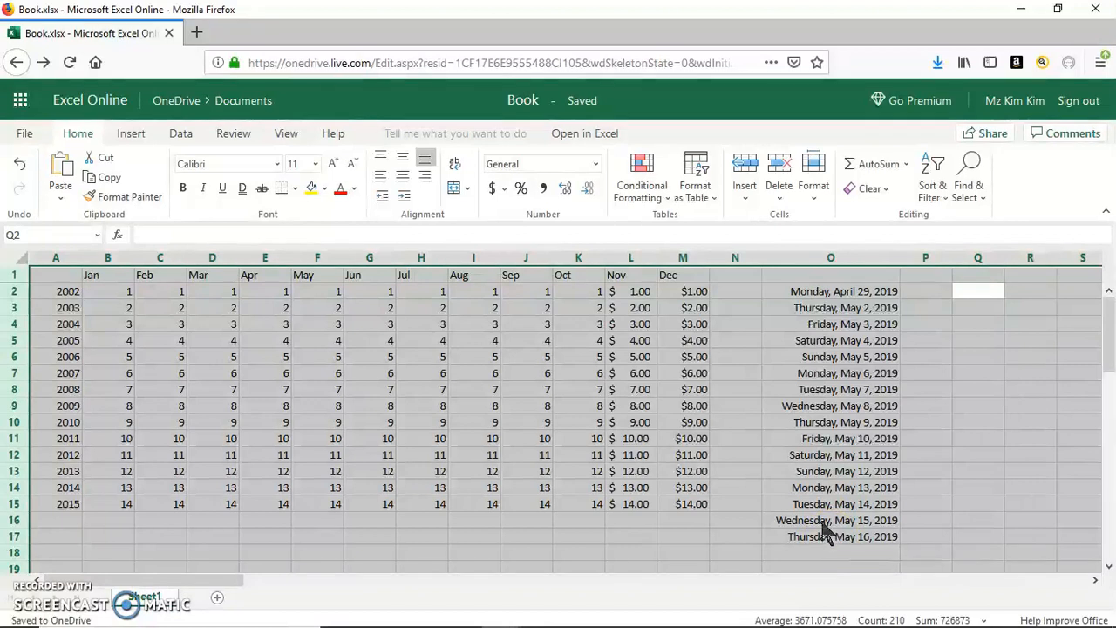
Step: Set the row height of the whole selected sheet to 30 in default units
click(810, 191)
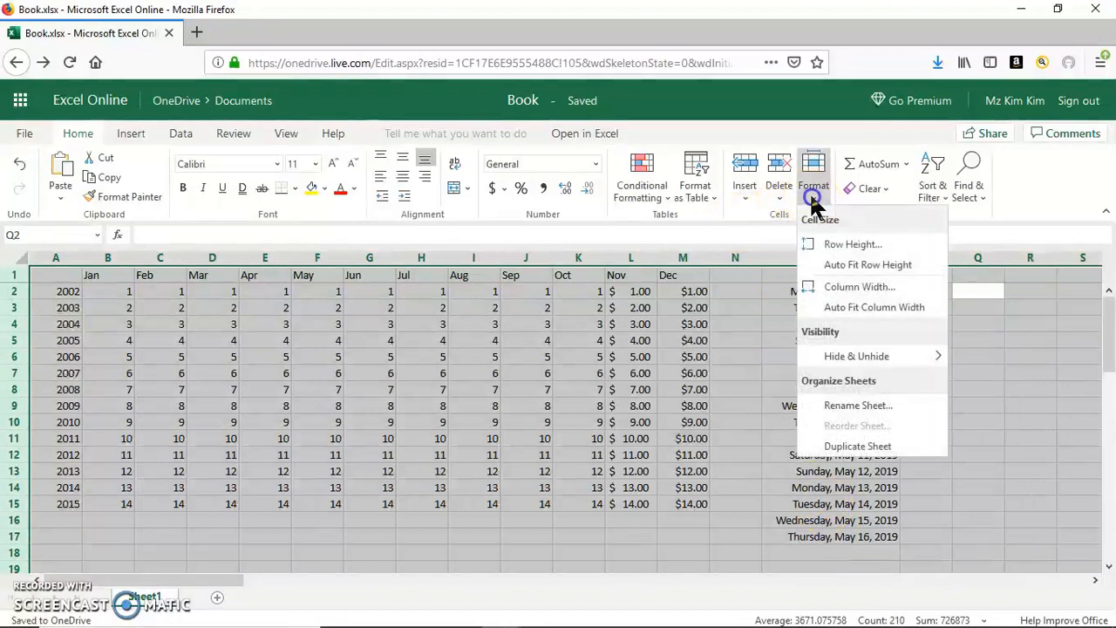
click(843, 245)
text(30)
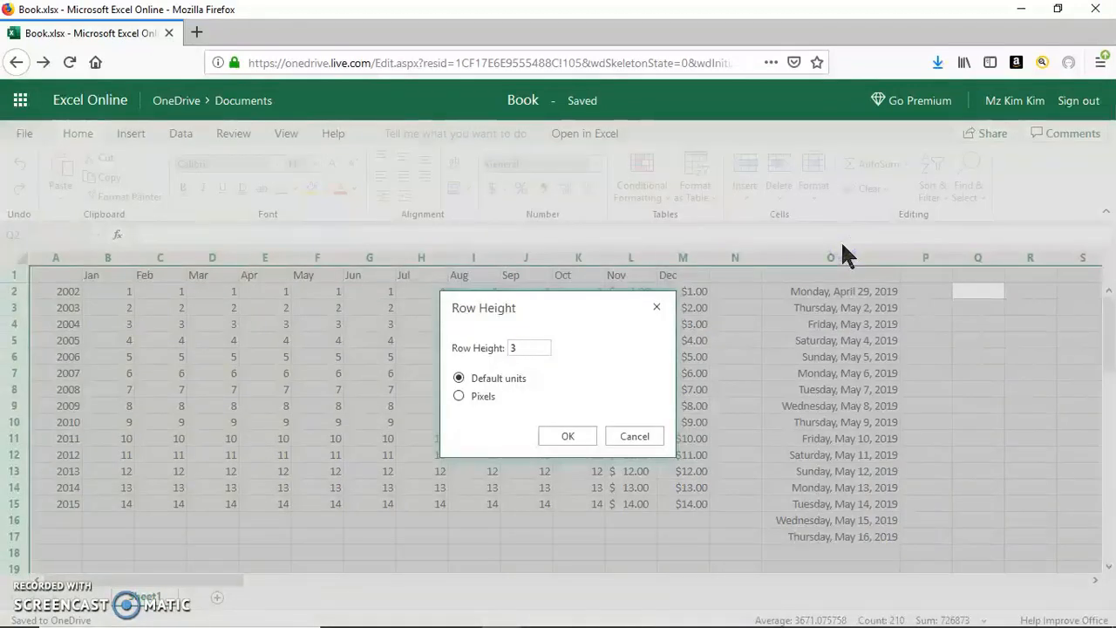
click(572, 434)
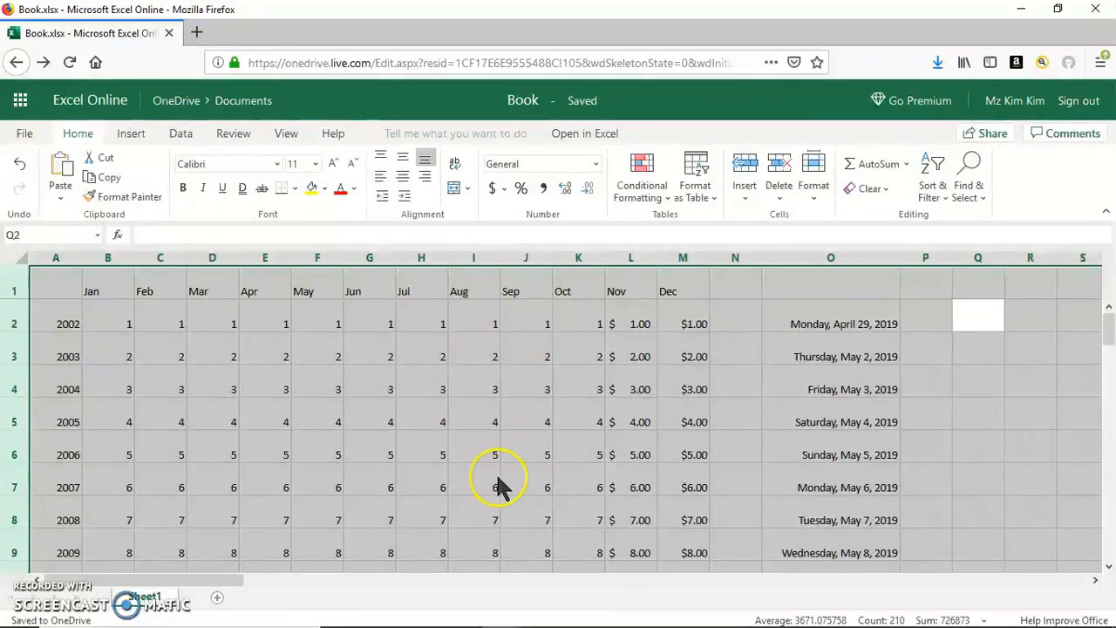
Step: Auto-fit the row height of the whole sheet
click(813, 179)
click(839, 271)
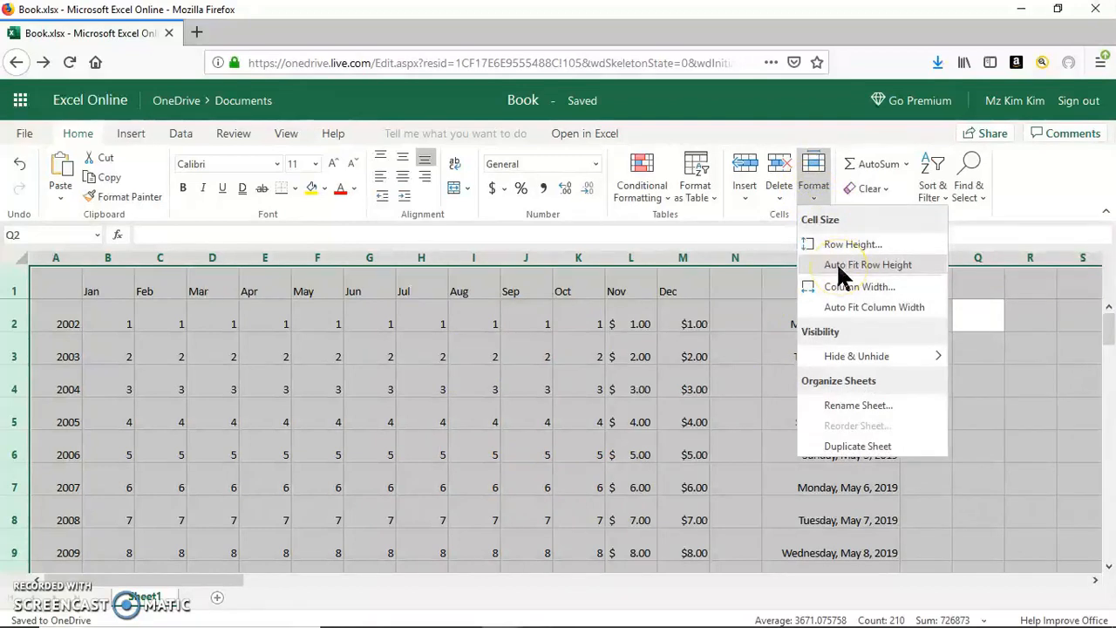
click(837, 264)
click(965, 299)
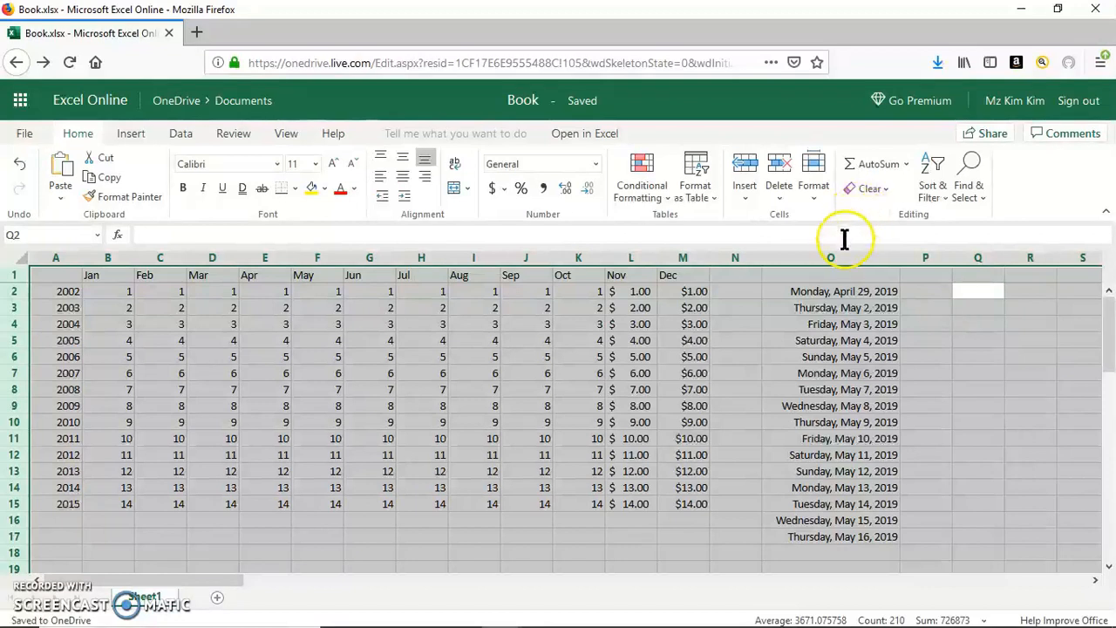
Step: Undo the last change and clear the whole-sheet selection by selecting cell P11
mouse_move(349, 623)
key(ctrl+z)
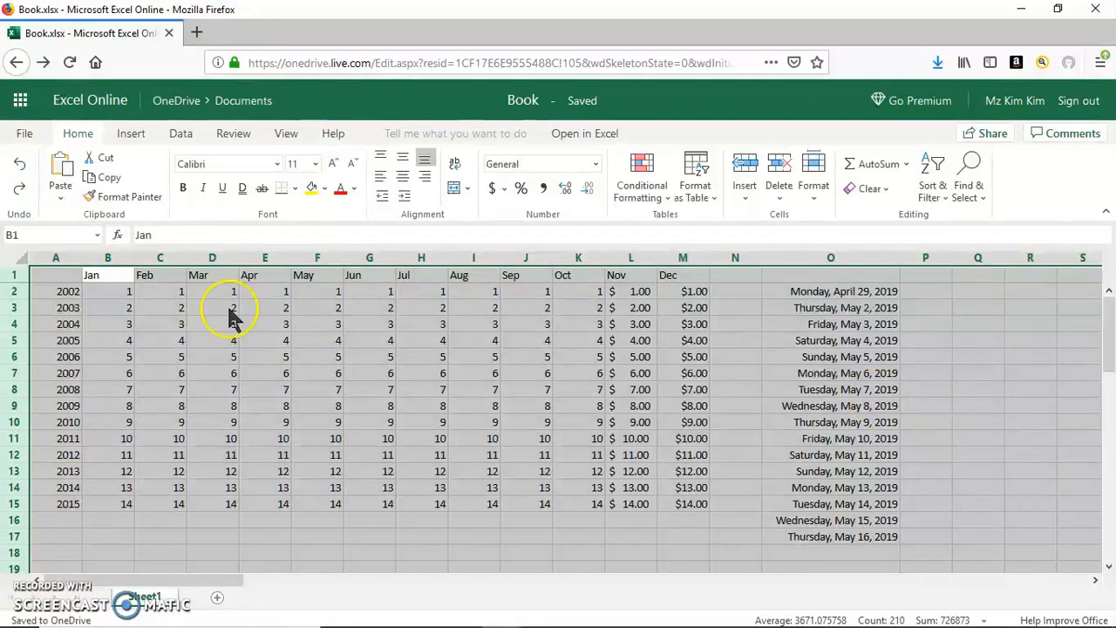
click(930, 436)
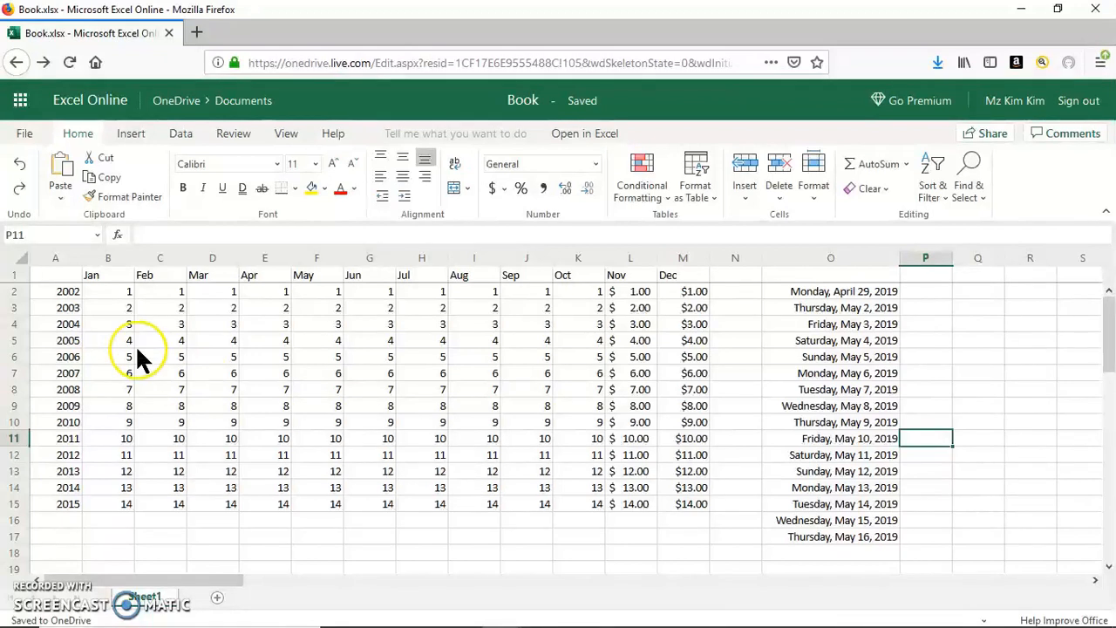
Step: From cell A2, set the width of column A to 30 in default units and undo the change
click(46, 292)
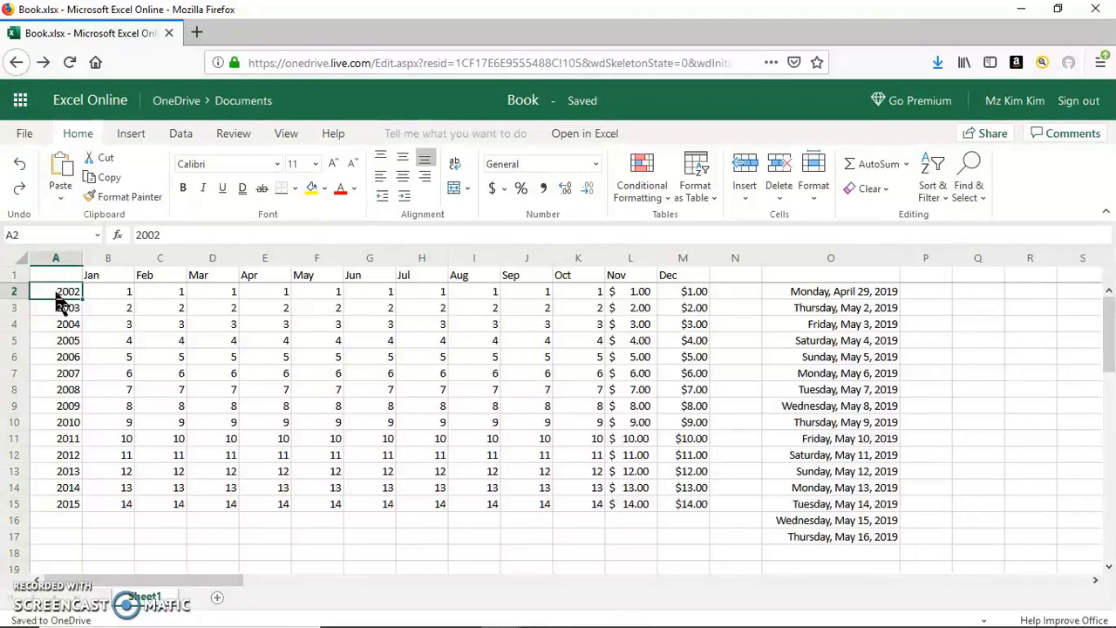
right_click(56, 295)
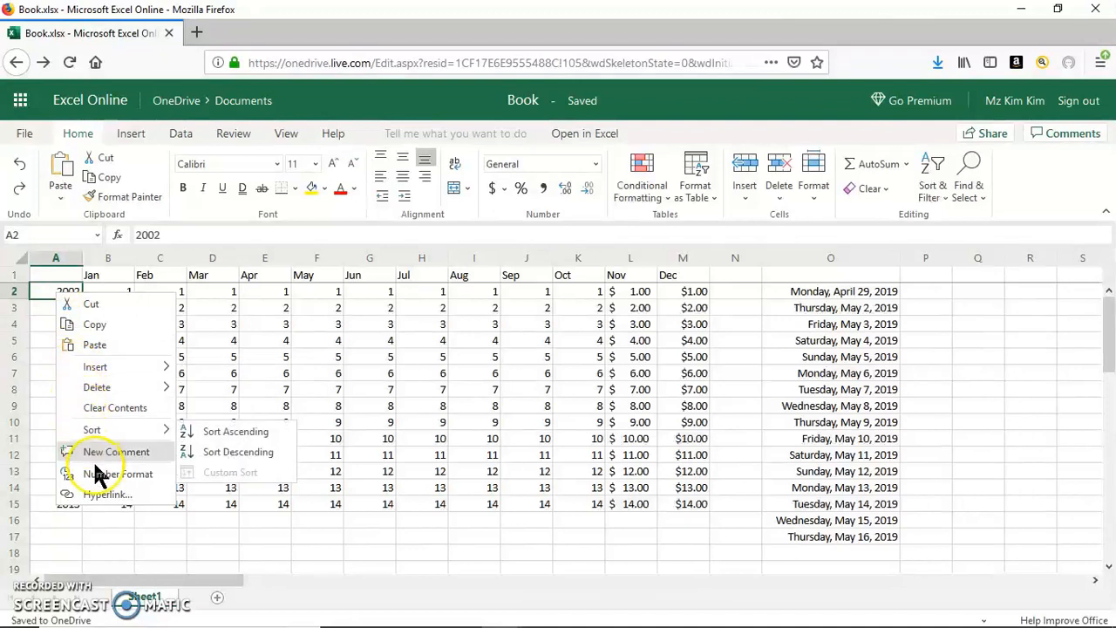
click(43, 288)
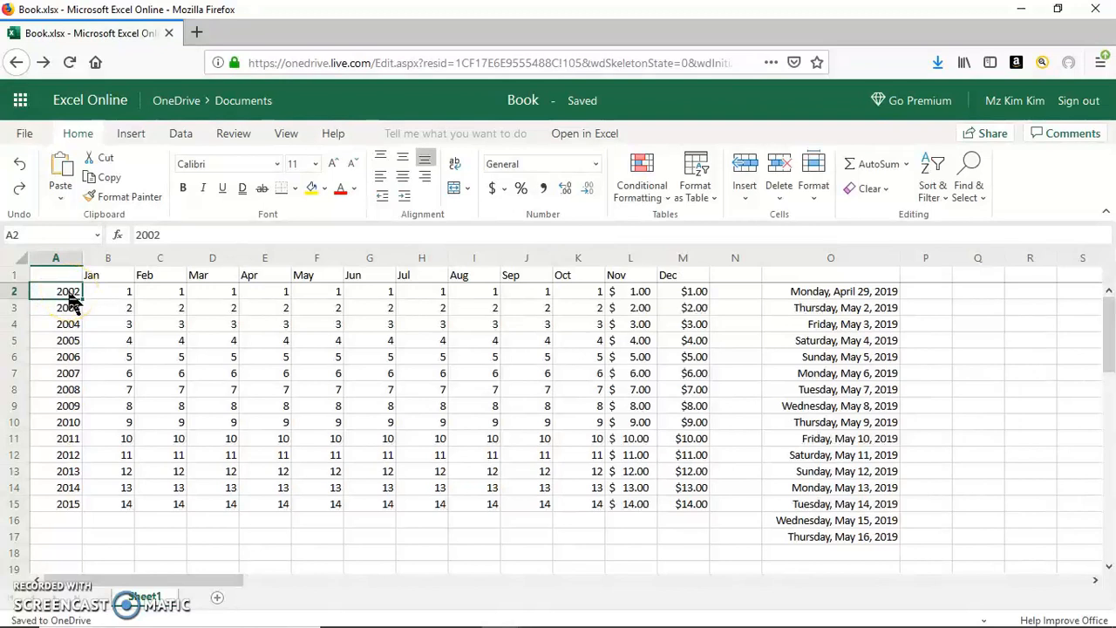
click(814, 205)
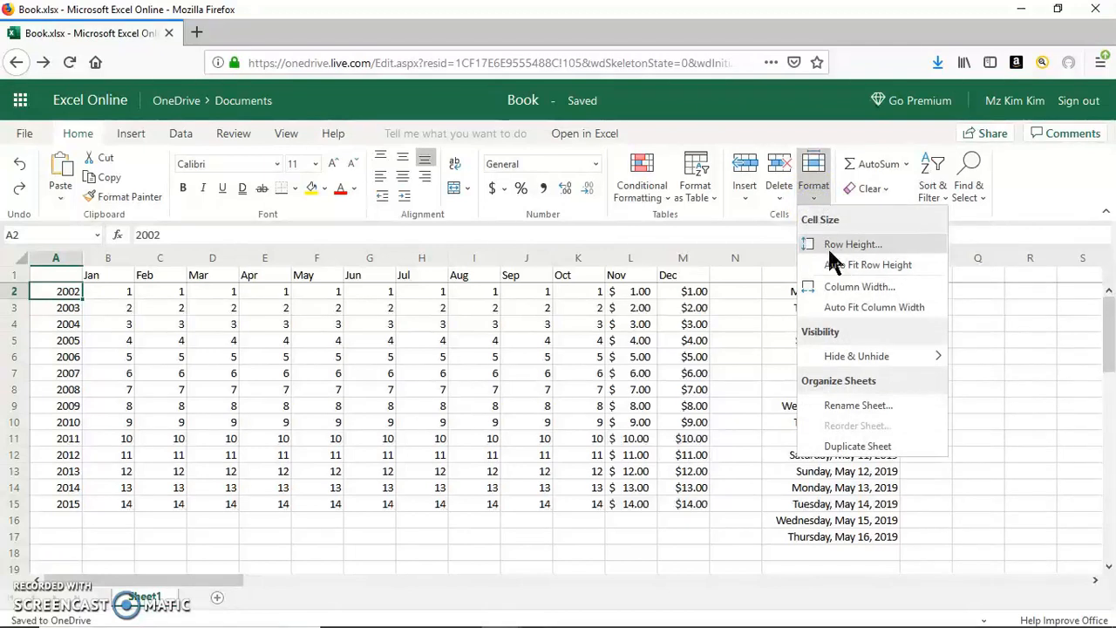
click(844, 296)
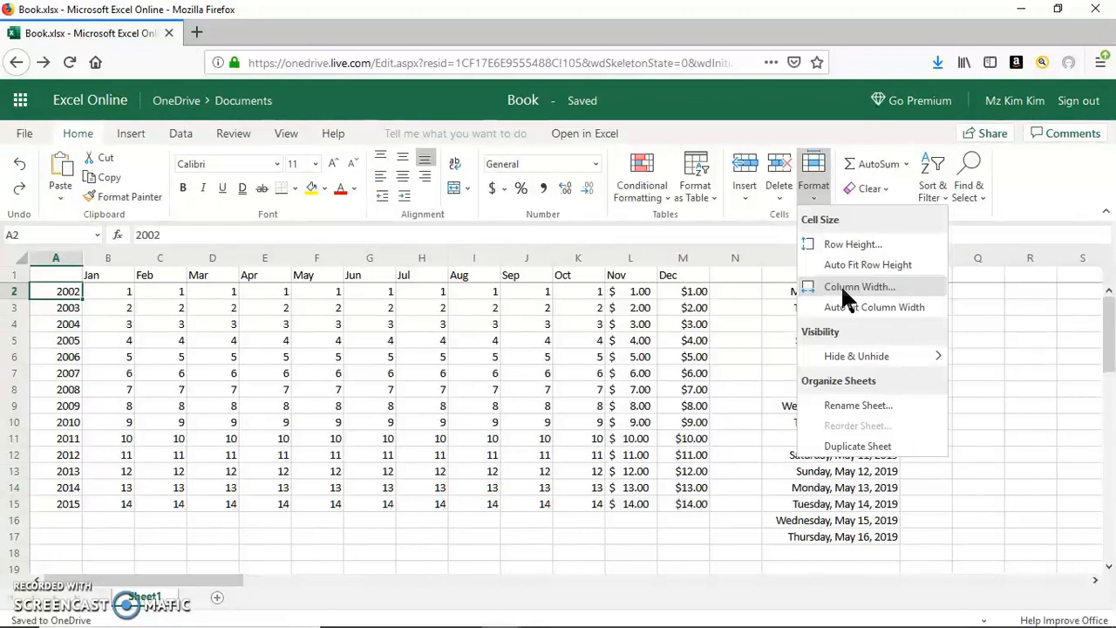
click(843, 286)
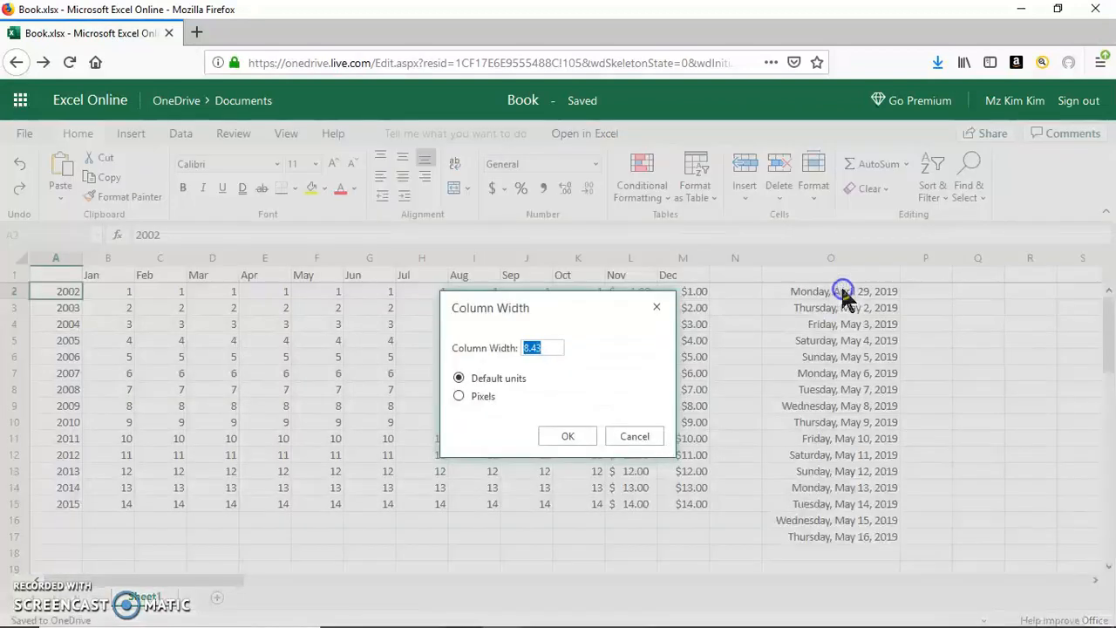
text(30)
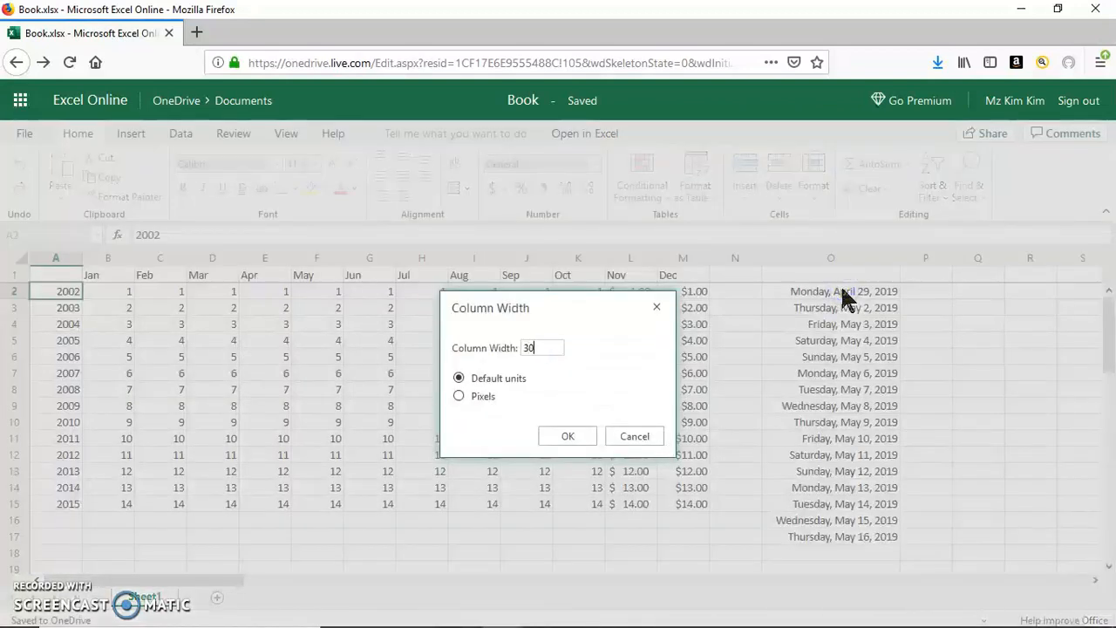
click(562, 439)
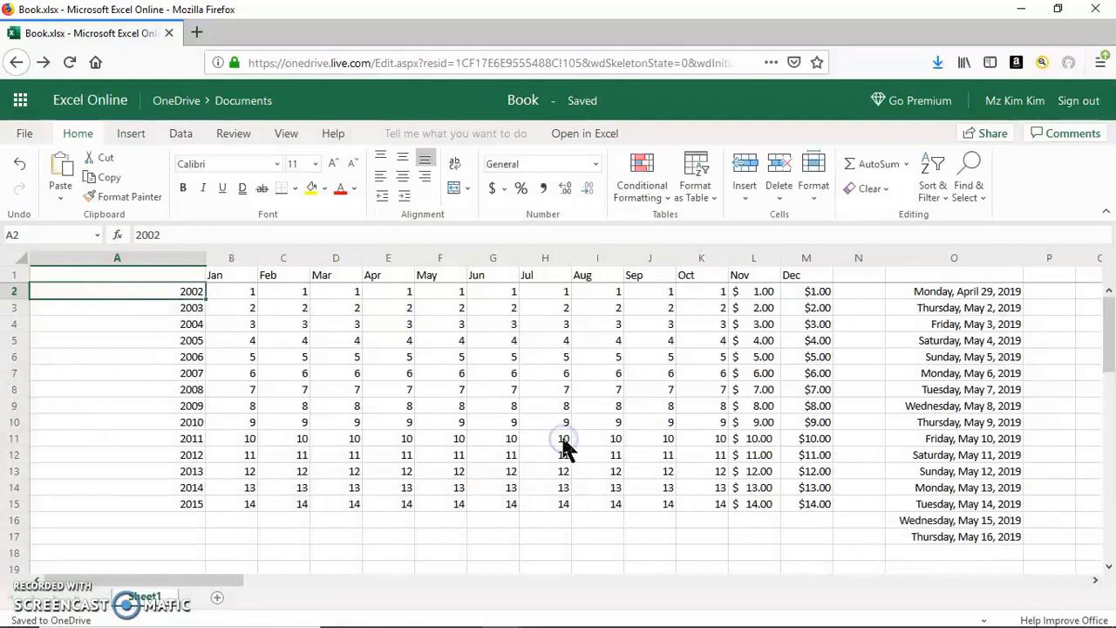
click(145, 292)
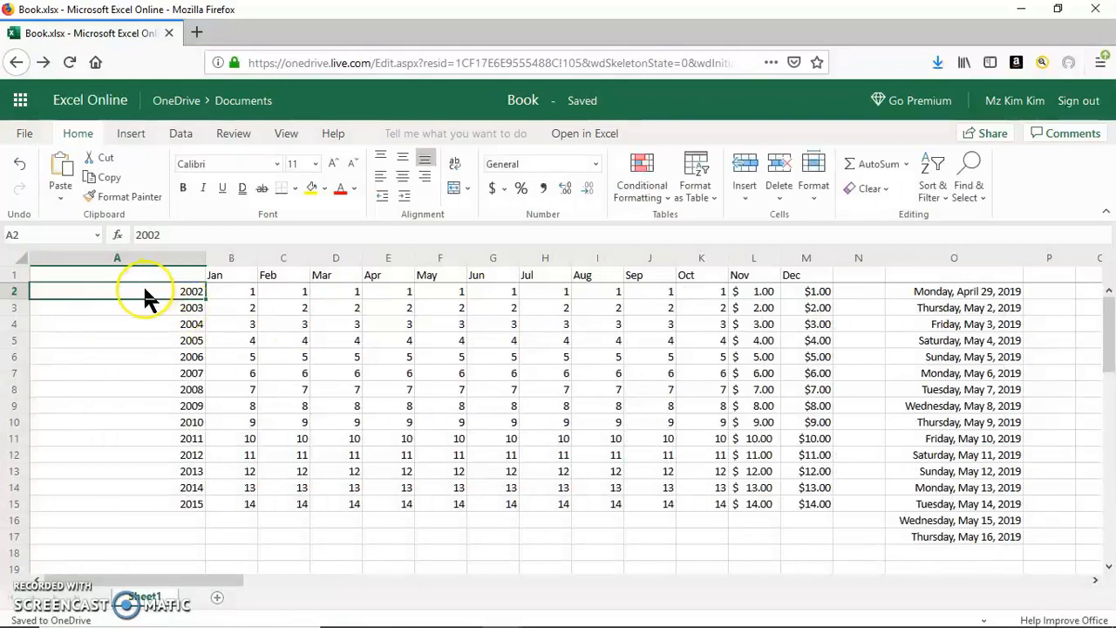
click(112, 296)
click(144, 299)
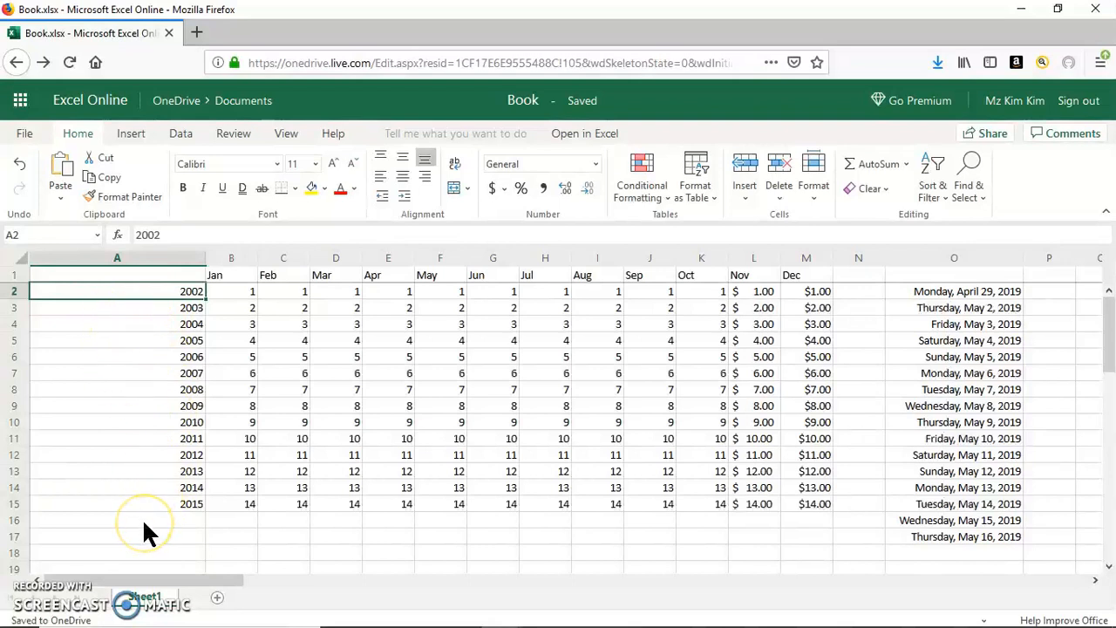
click(19, 167)
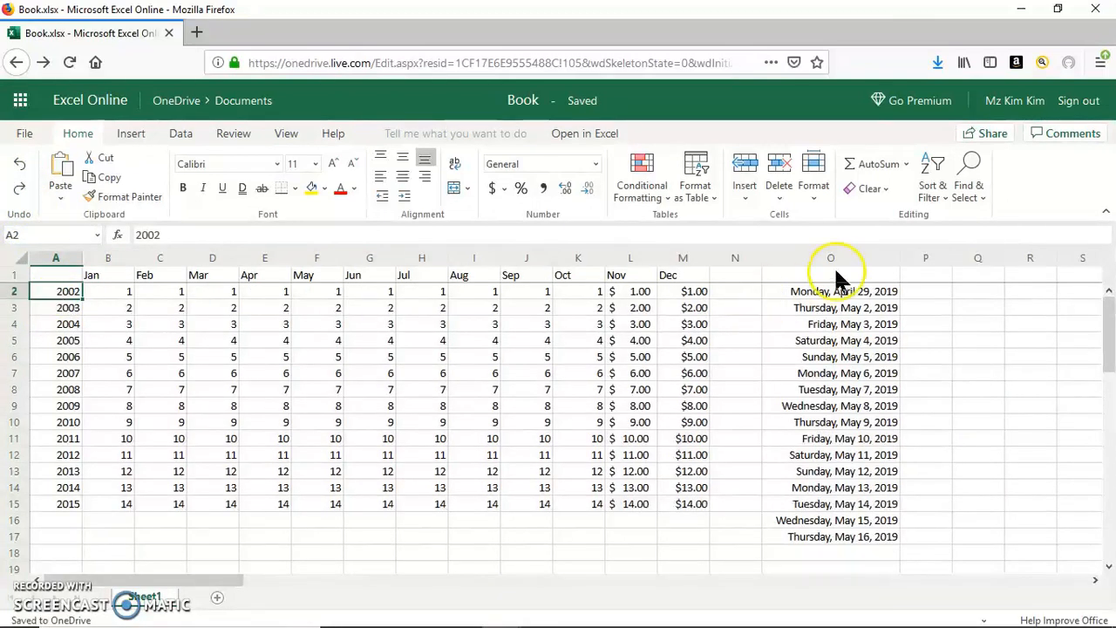
Step: Set the height of row 2 to 30 in default units from cell A2 and undo the change
click(817, 188)
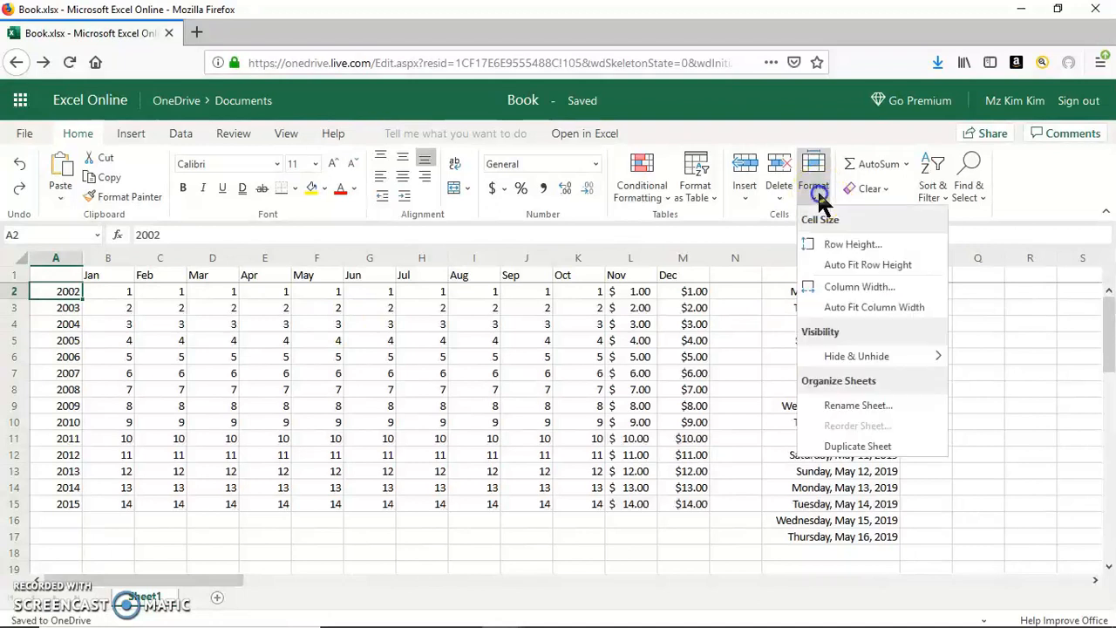
click(846, 247)
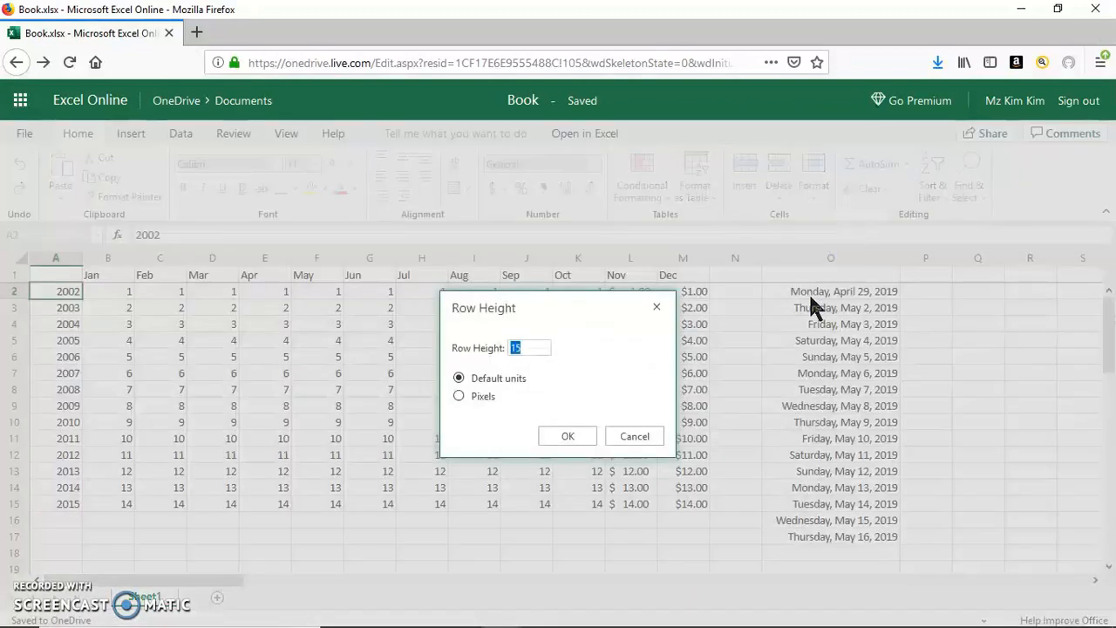
text(30)
click(574, 428)
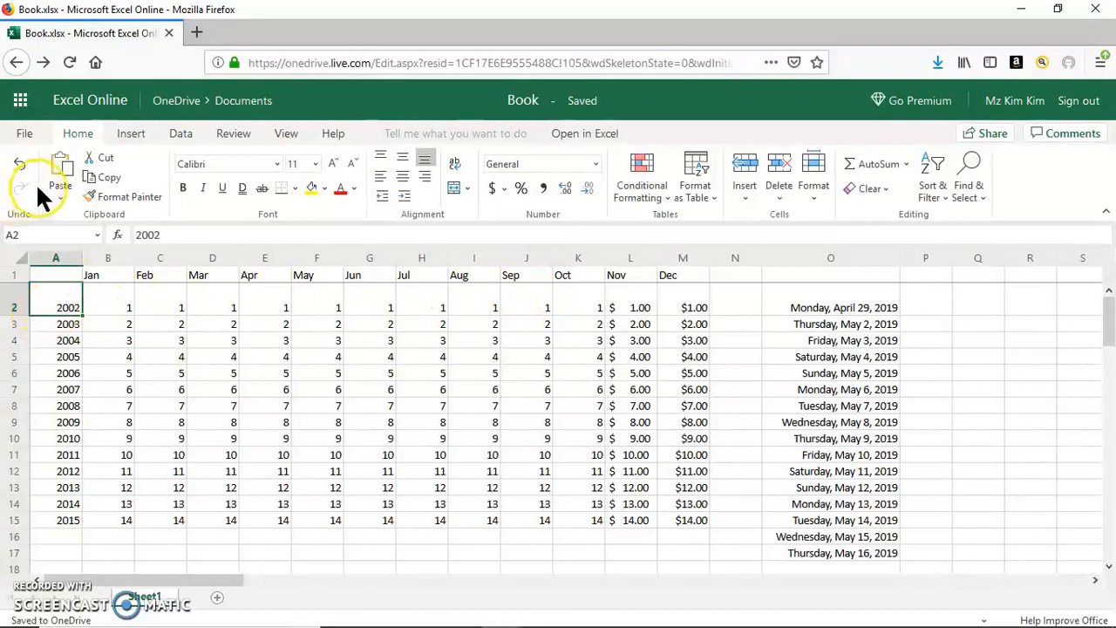
click(16, 166)
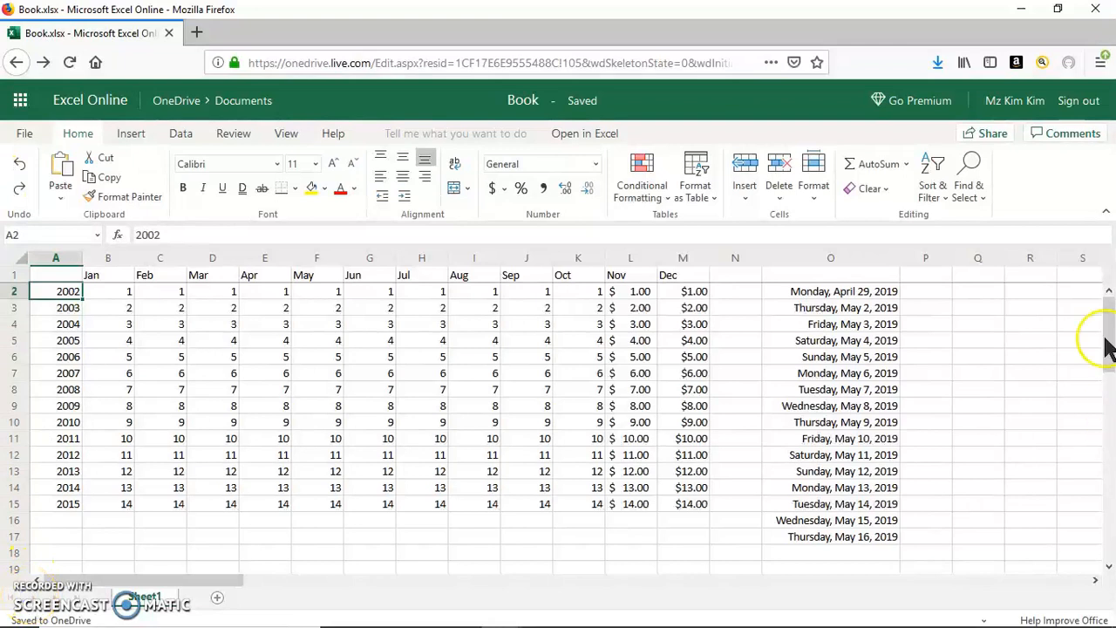
Step: Select the data block A1:M15 and set its row height to 30 in default units
key(ctrl+a)
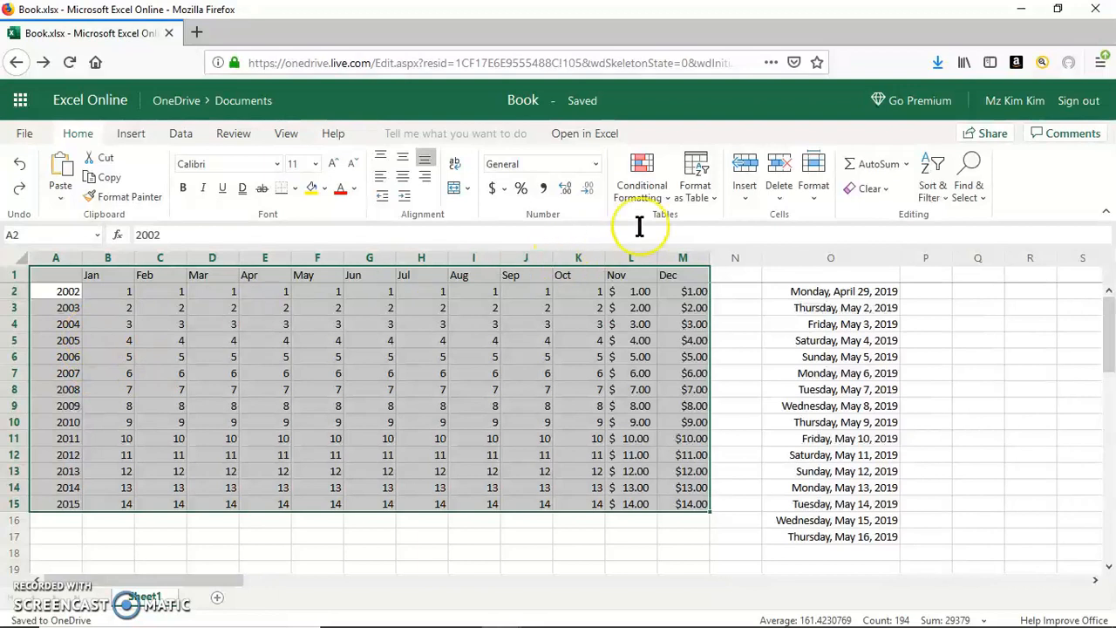
click(811, 189)
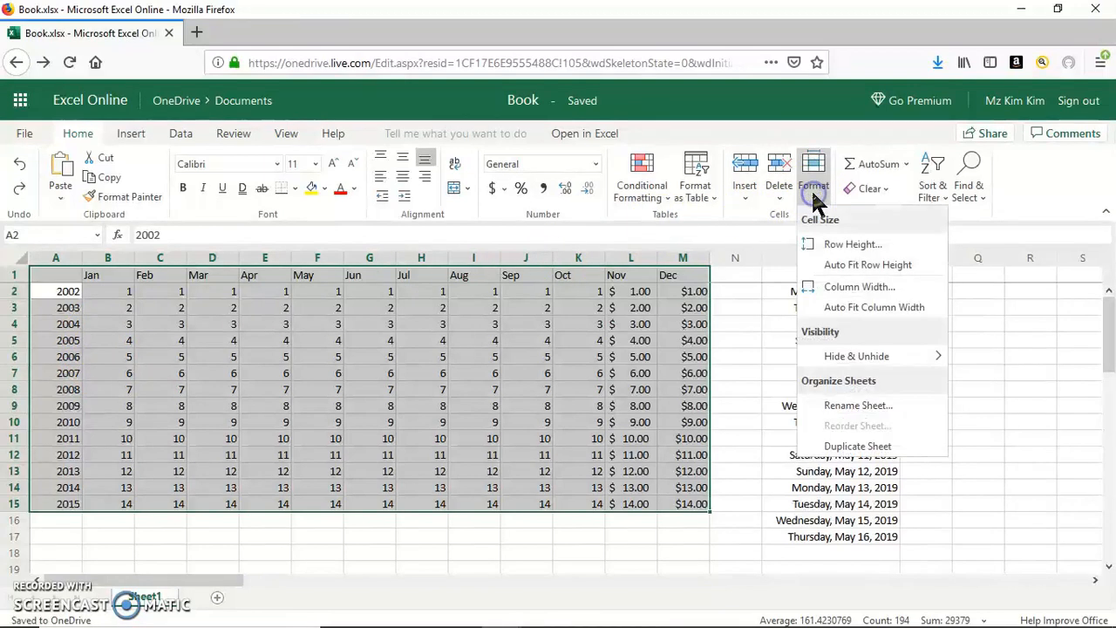
click(836, 246)
text(30)
click(586, 437)
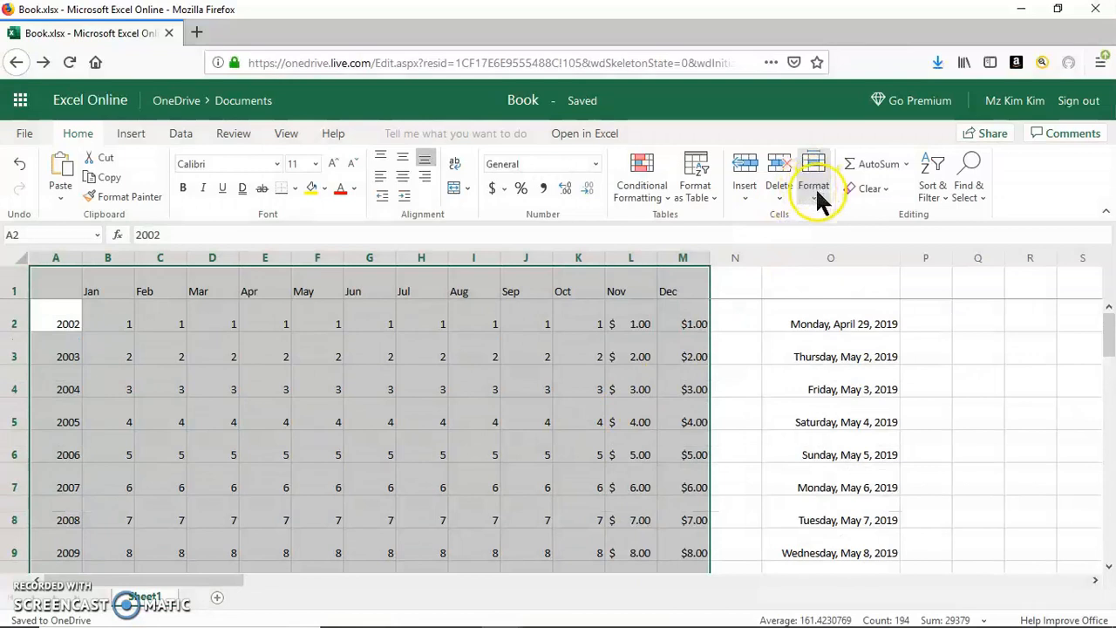
Step: Set the column width of the selected data block to 20 in default units, then select only cell A2
click(815, 185)
click(850, 287)
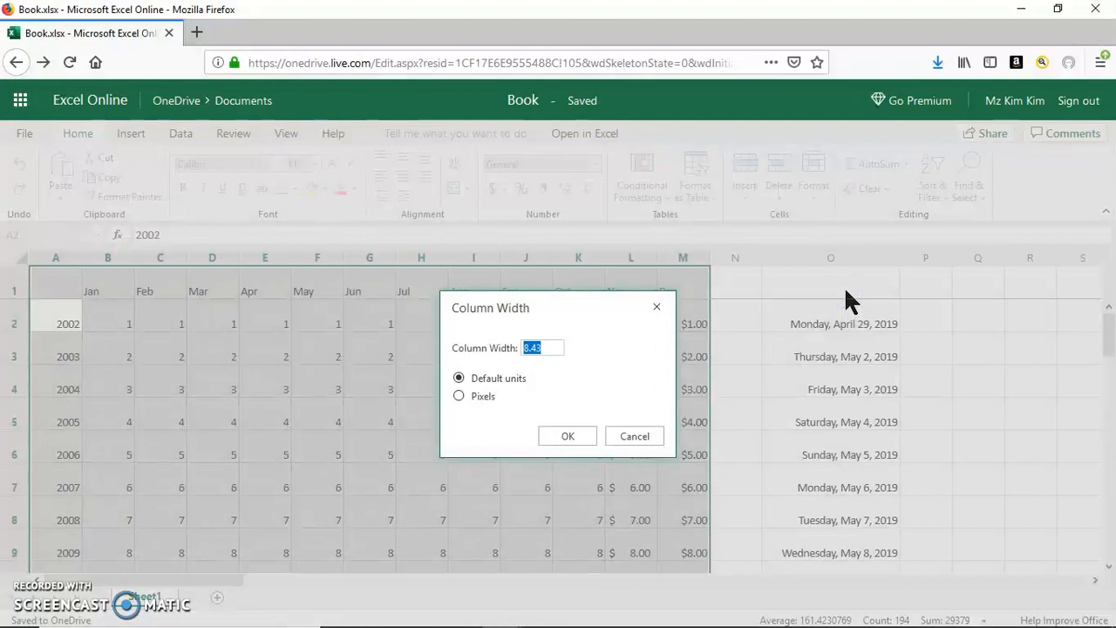
text(20)
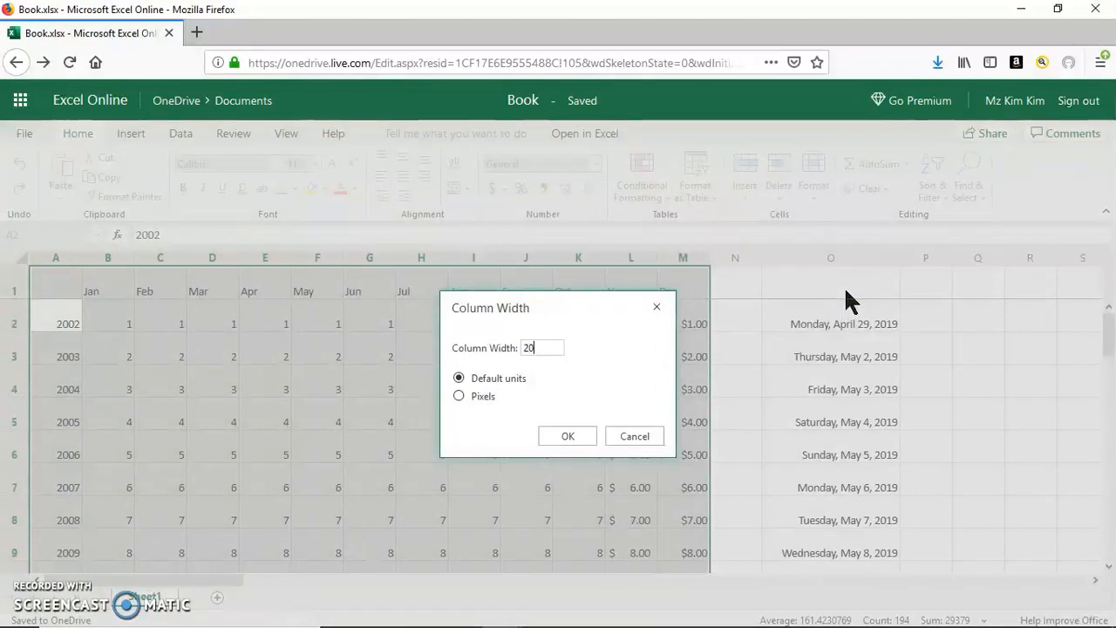
click(561, 435)
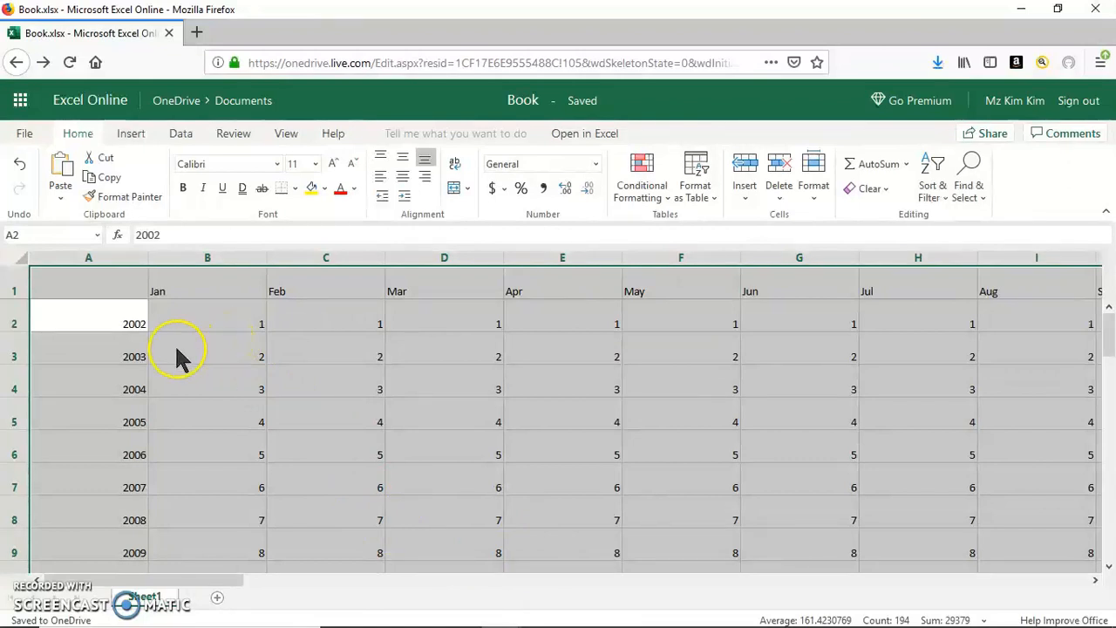
click(110, 324)
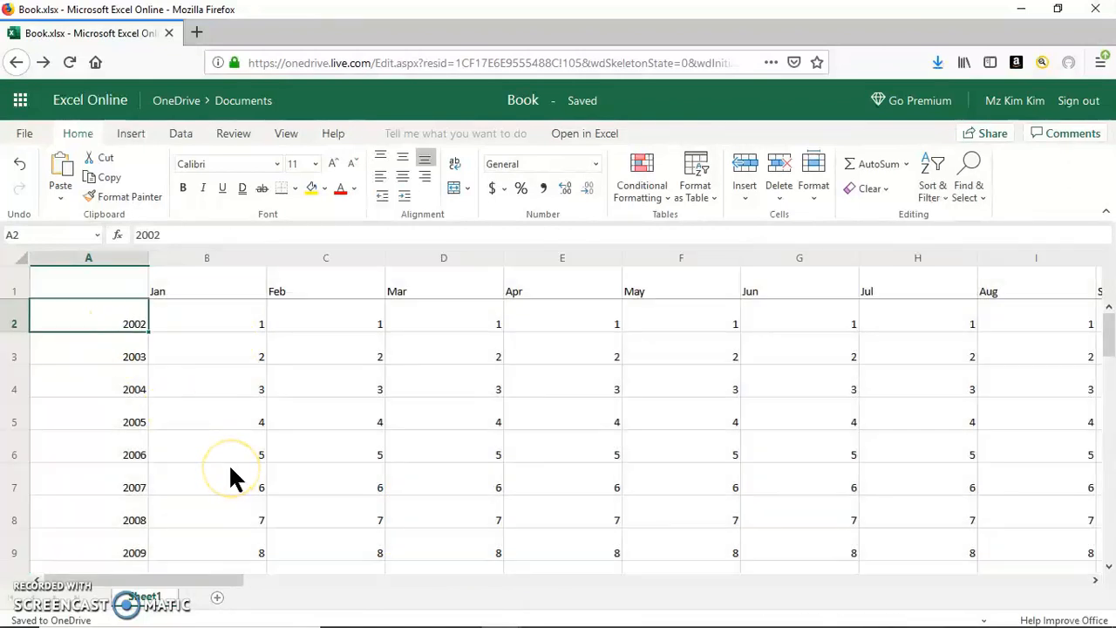
click(135, 330)
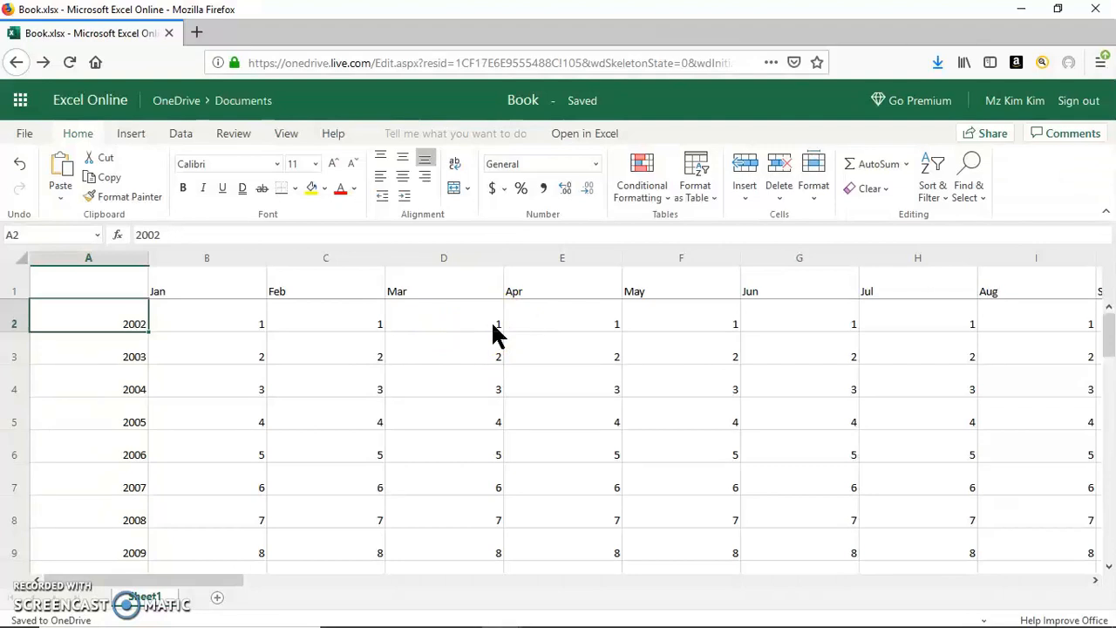
Step: Select the data block A1:M15 and align its contents vertically to the middle
key(ctrl+a)
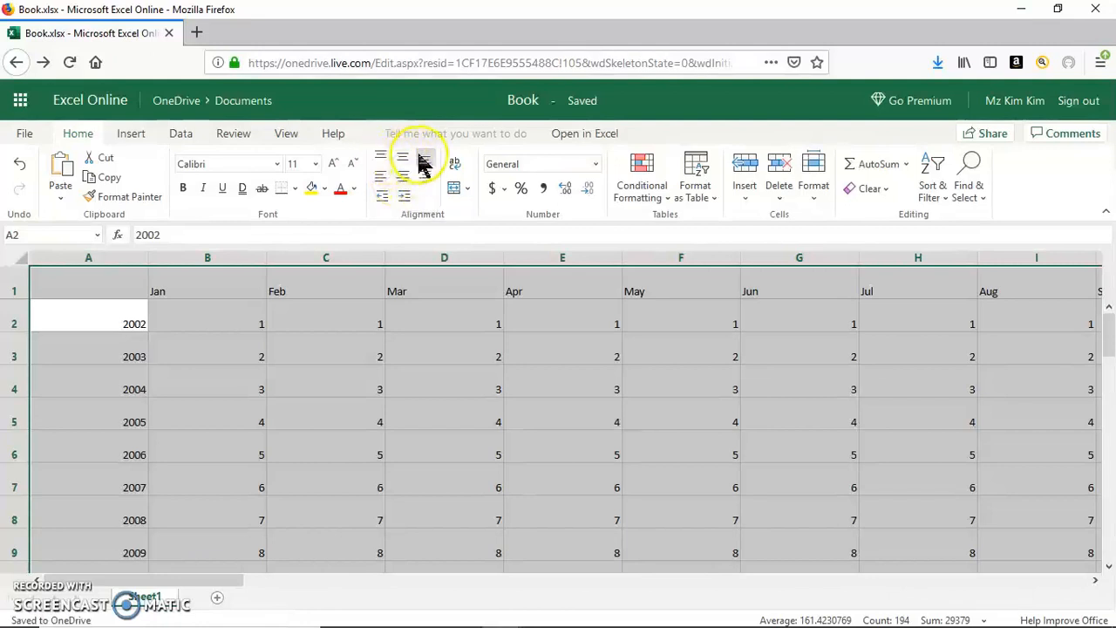
click(422, 166)
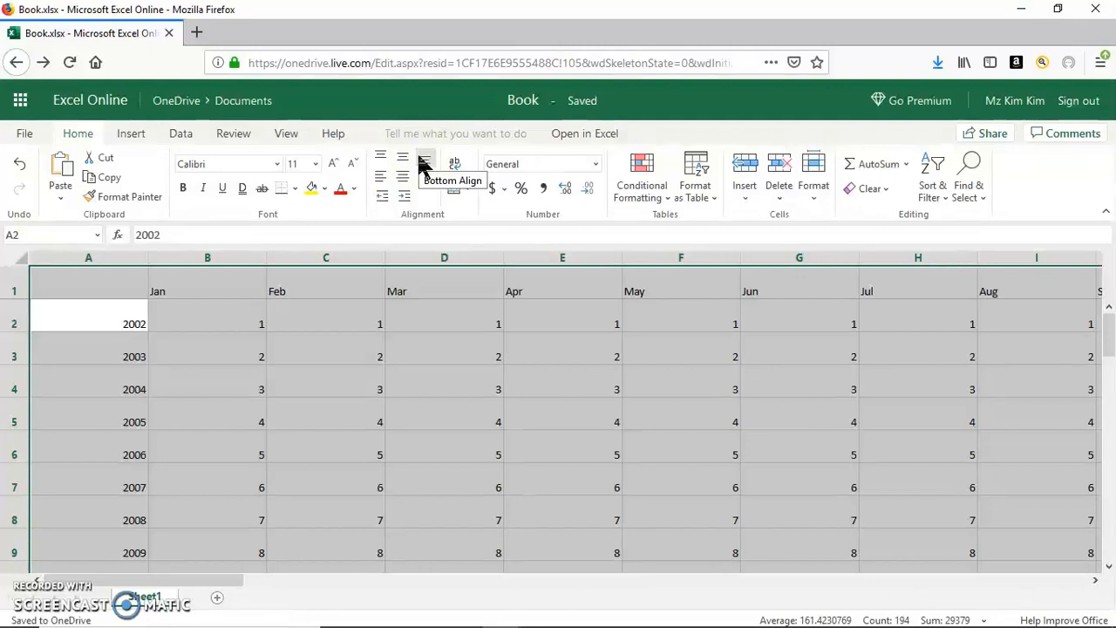
click(411, 162)
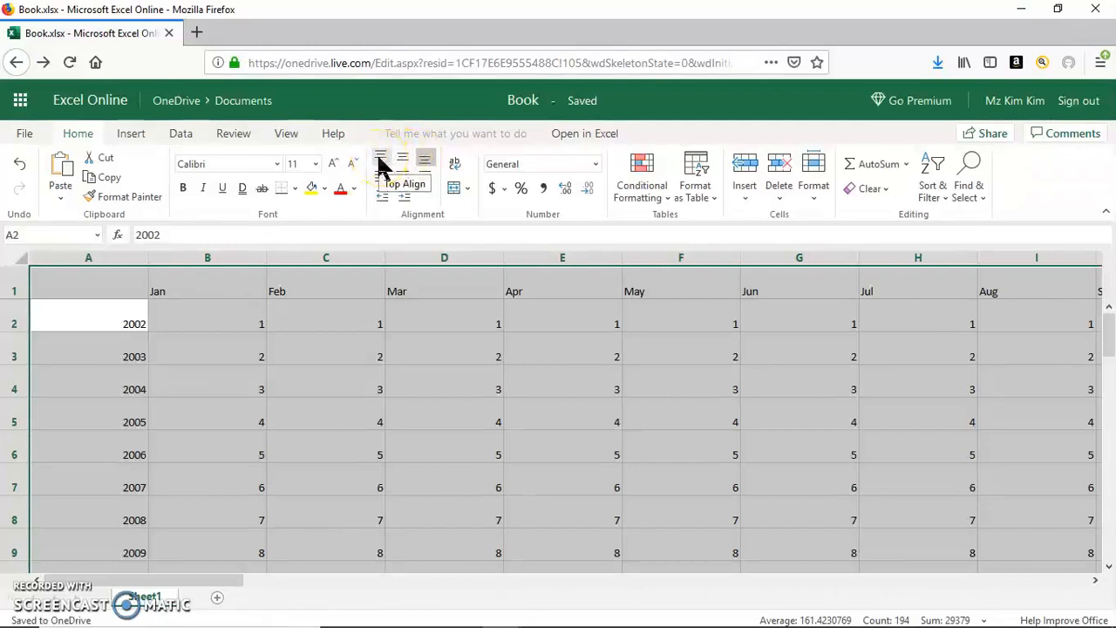
click(427, 166)
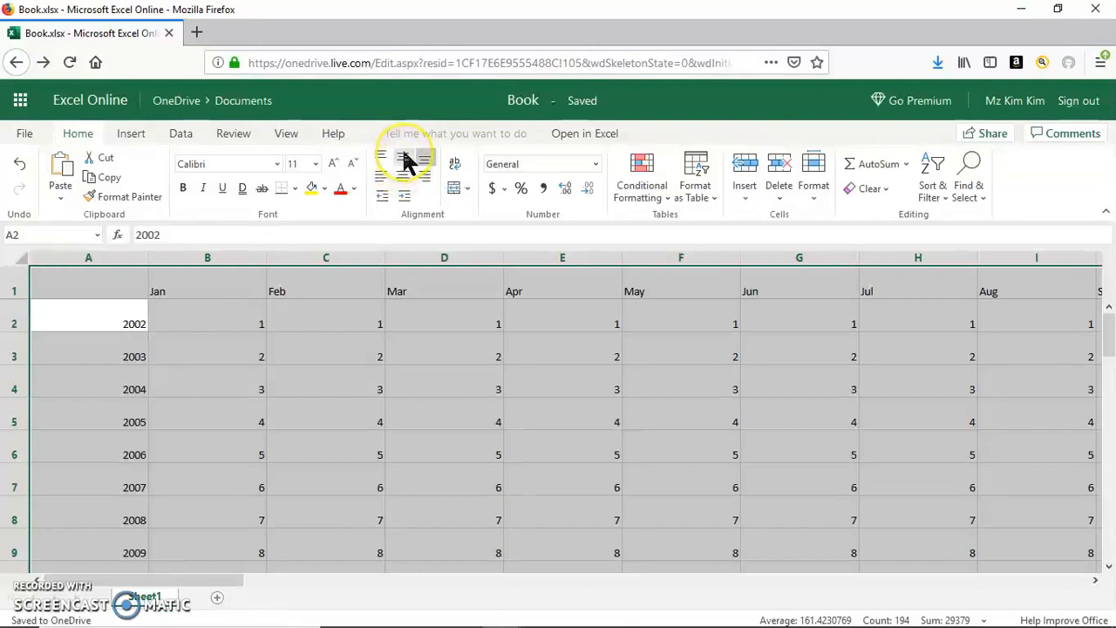
click(405, 164)
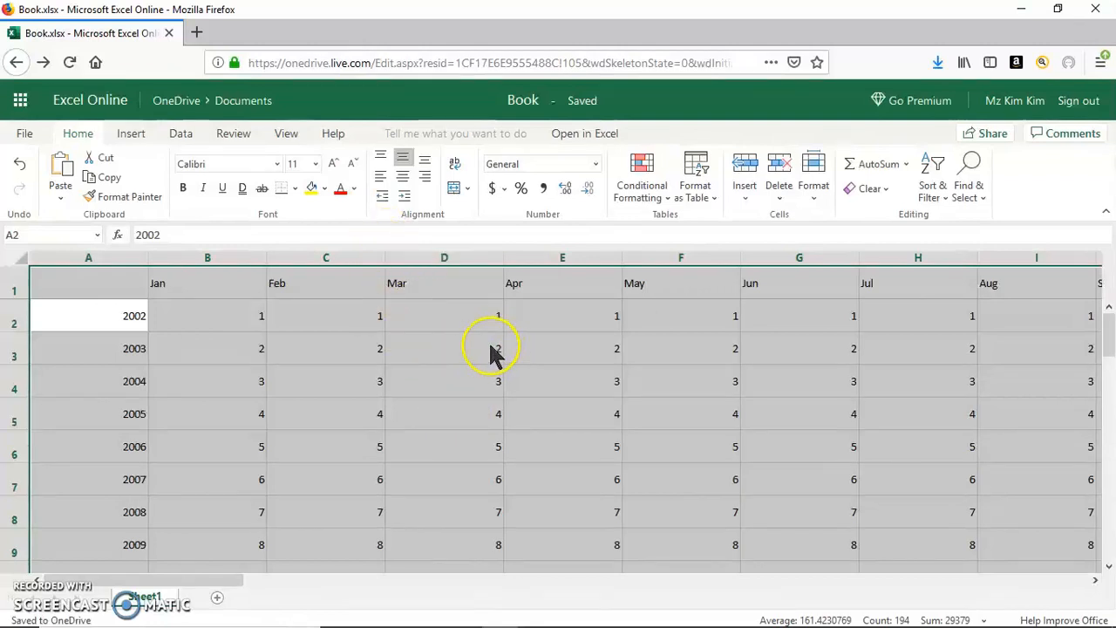
Step: Center the data block A1:M15 horizontally, and align the contents of column A to the top and left
click(402, 177)
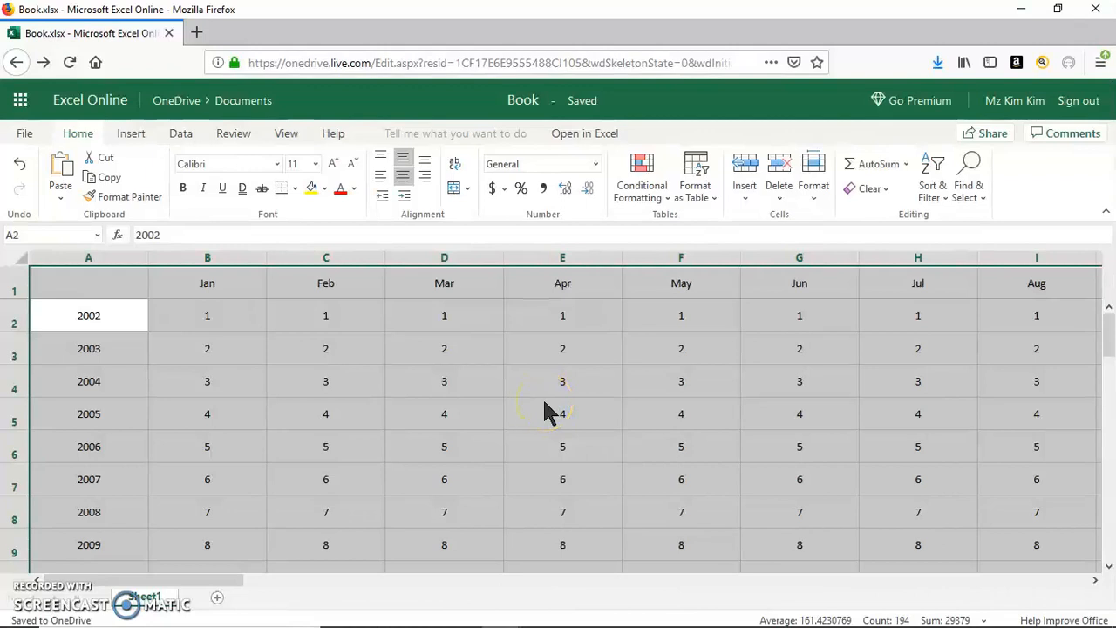
click(90, 259)
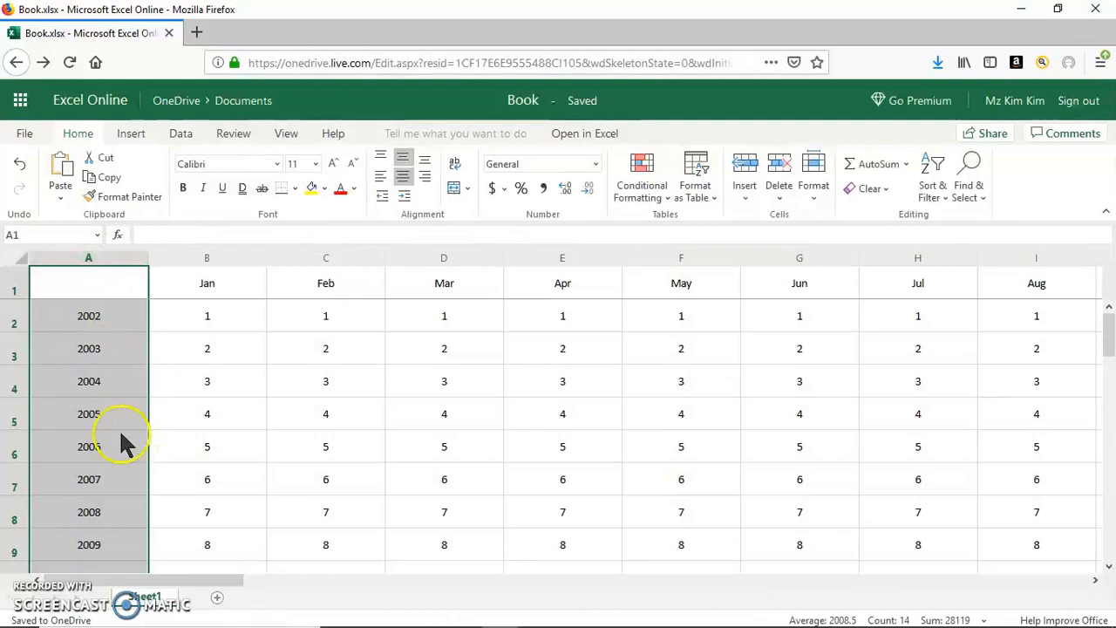
click(380, 181)
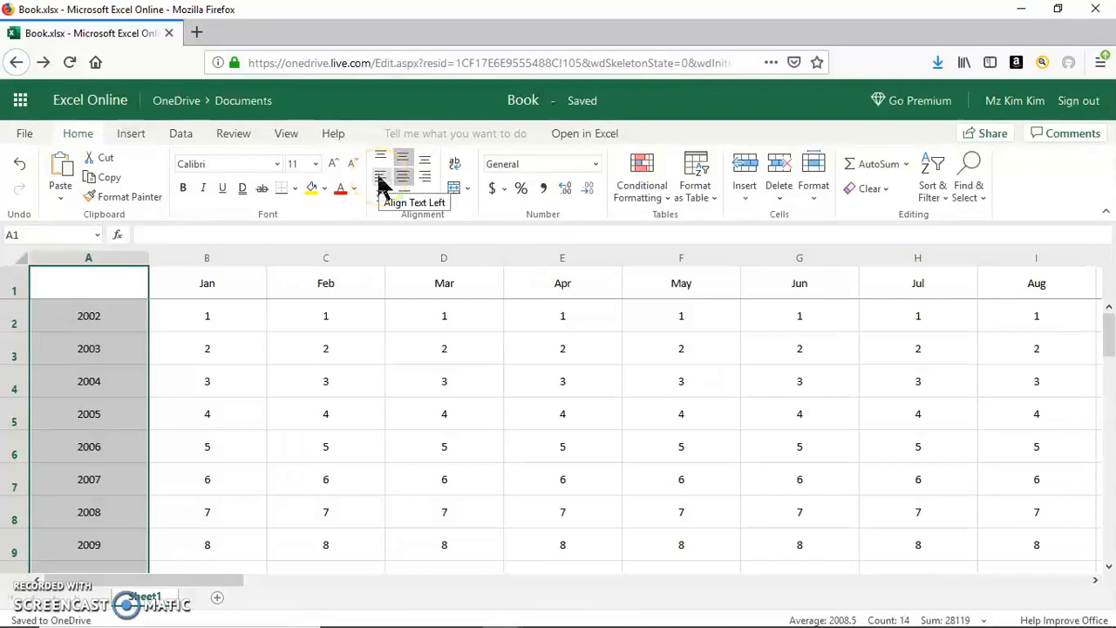
click(381, 162)
click(381, 163)
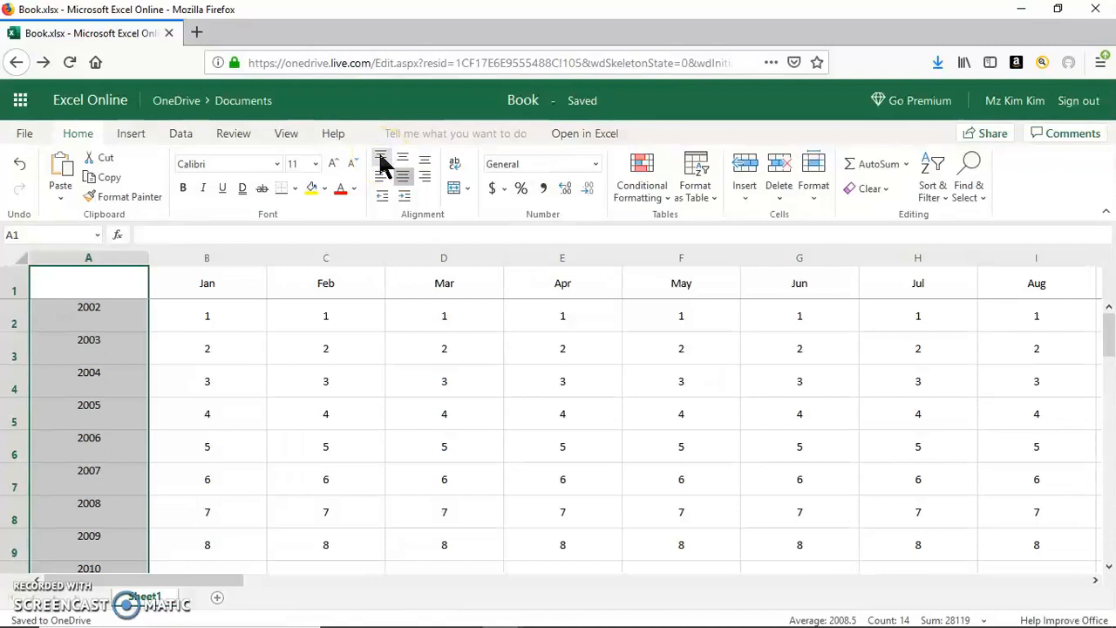
click(381, 173)
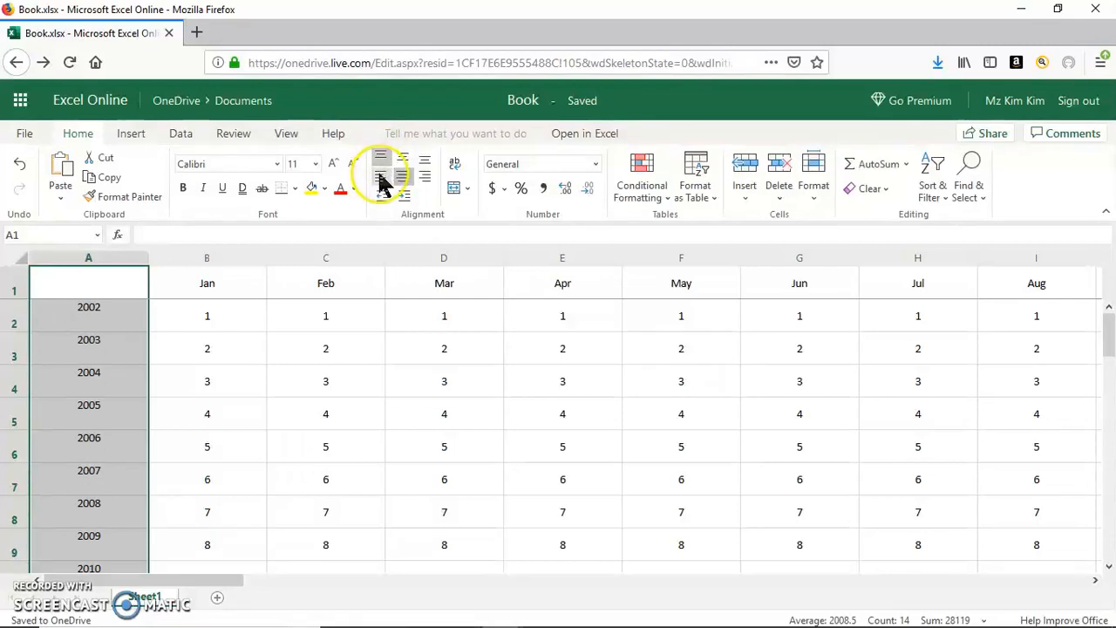
click(381, 177)
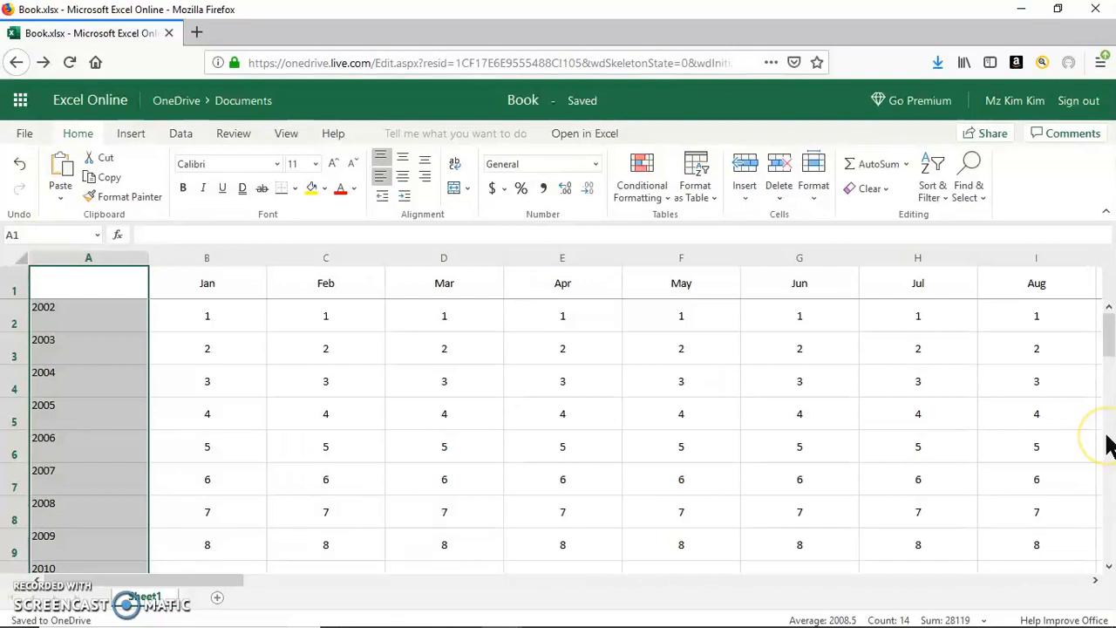
Step: Select the whole sheet and auto-fit both the row heights and the column widths
key(ctrl+a)
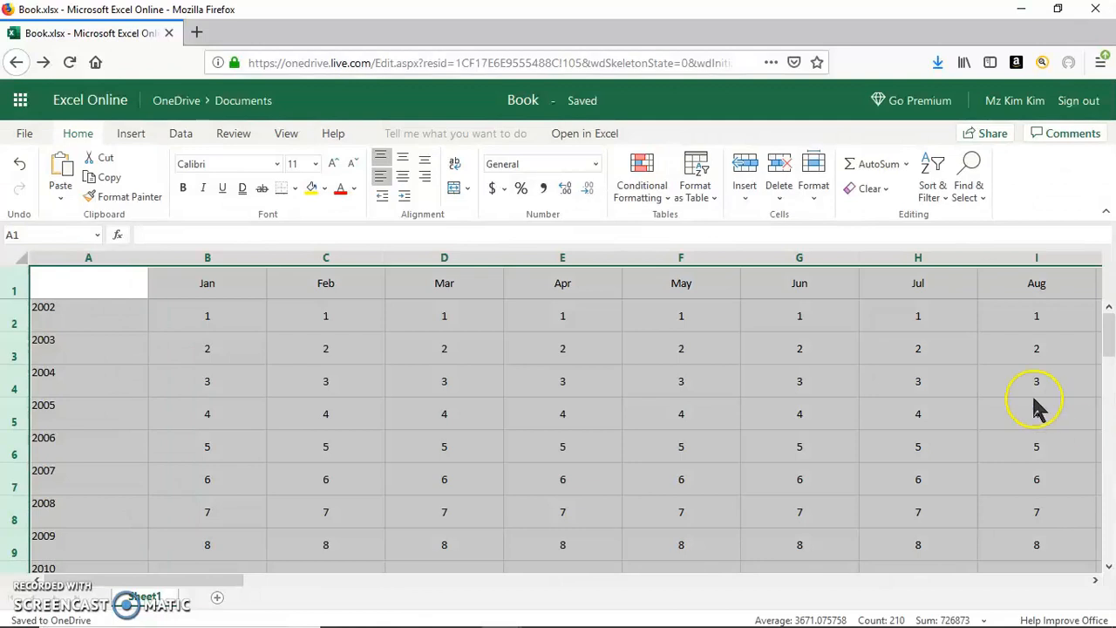
click(816, 191)
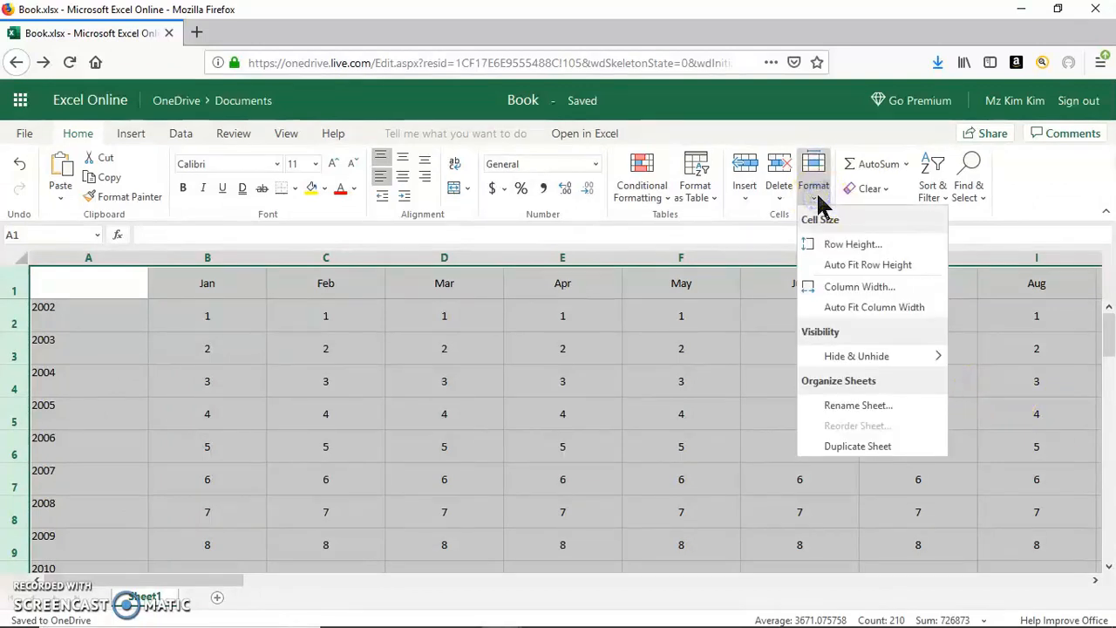
click(850, 269)
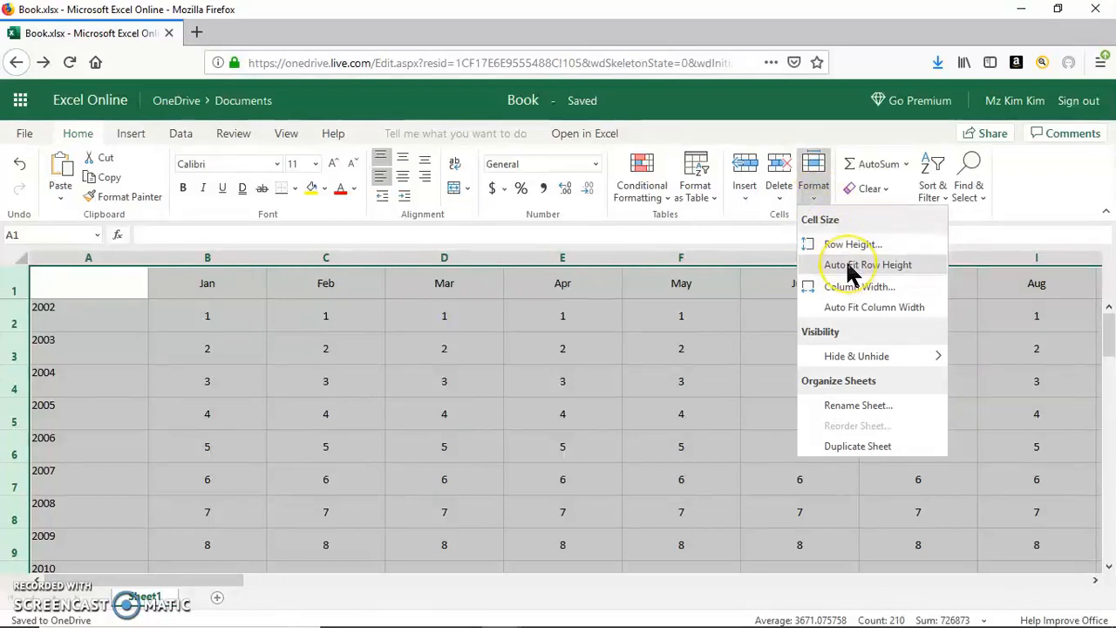
click(850, 266)
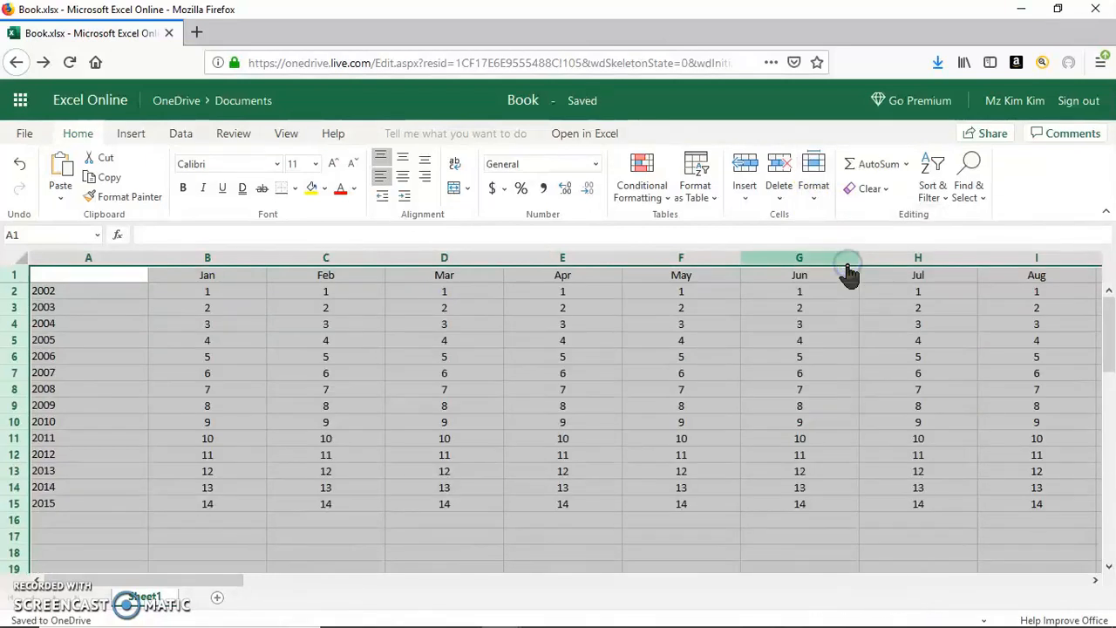
click(814, 192)
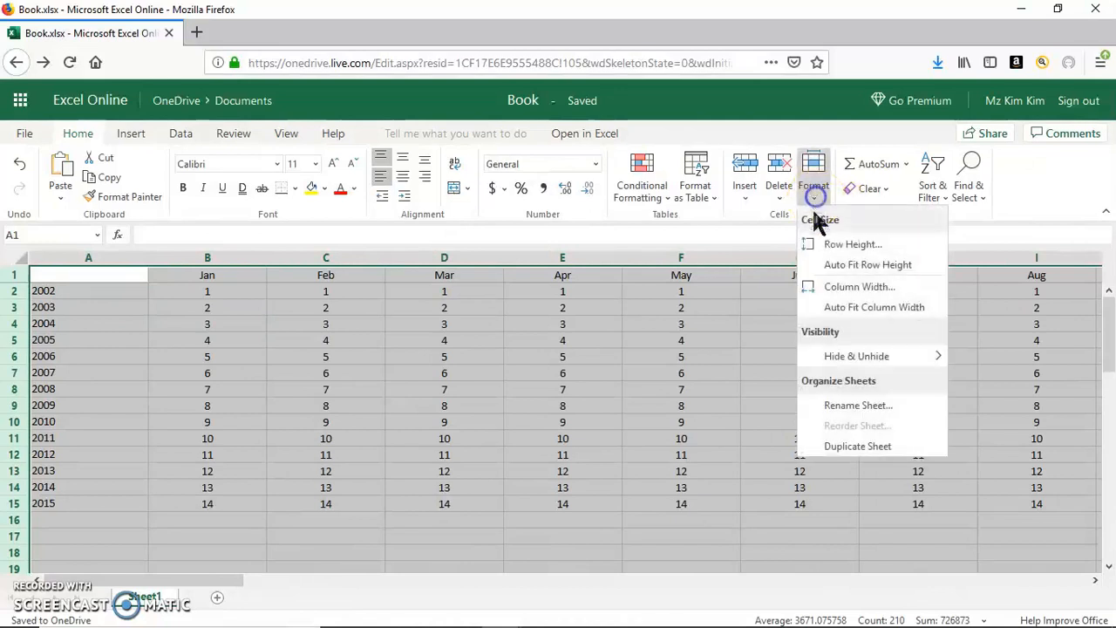
click(836, 307)
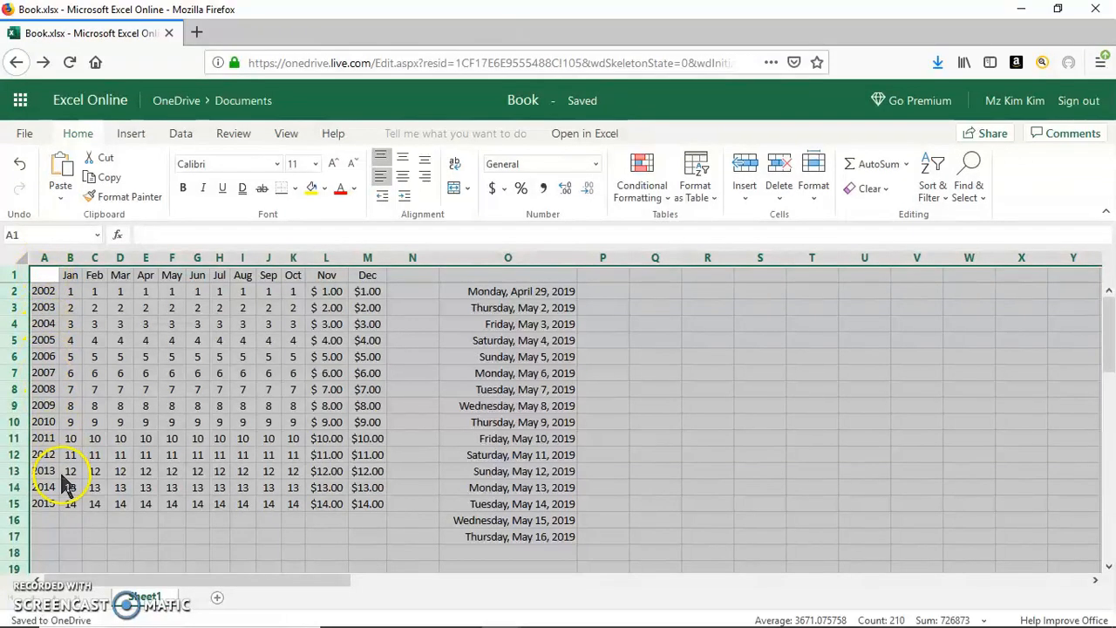
Step: Widen all columns of the selected sheet together to one equal width, with column A more than twice its auto-fitted width, and select only cell A1
double_click(55, 258)
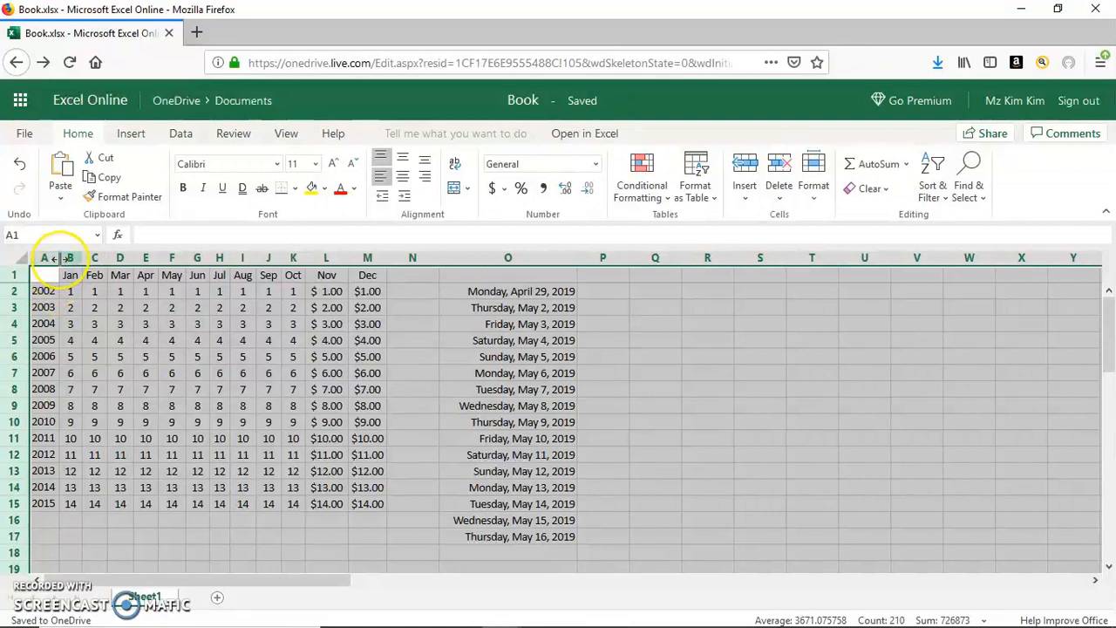
drag(55, 259, 105, 266)
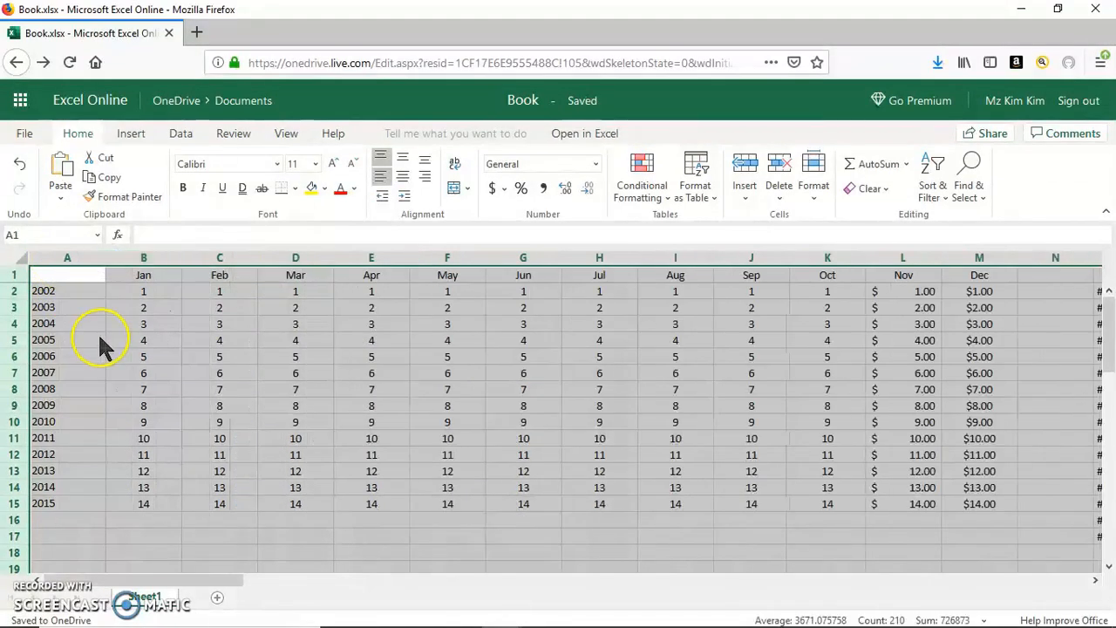
click(67, 275)
click(78, 282)
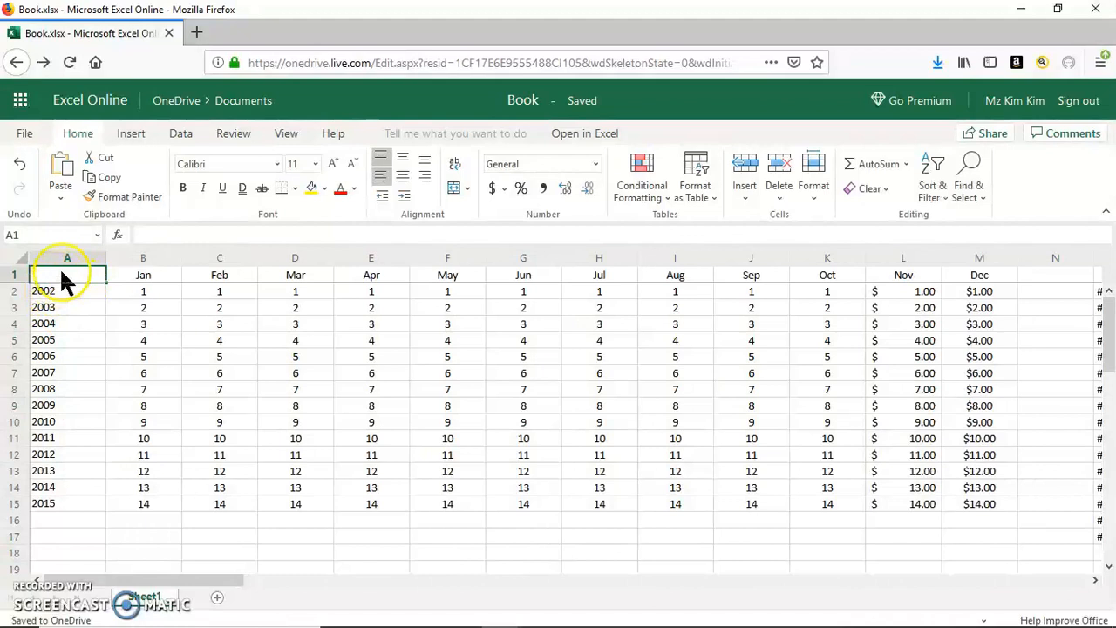
Step: Select column A and center its contents horizontally
click(67, 261)
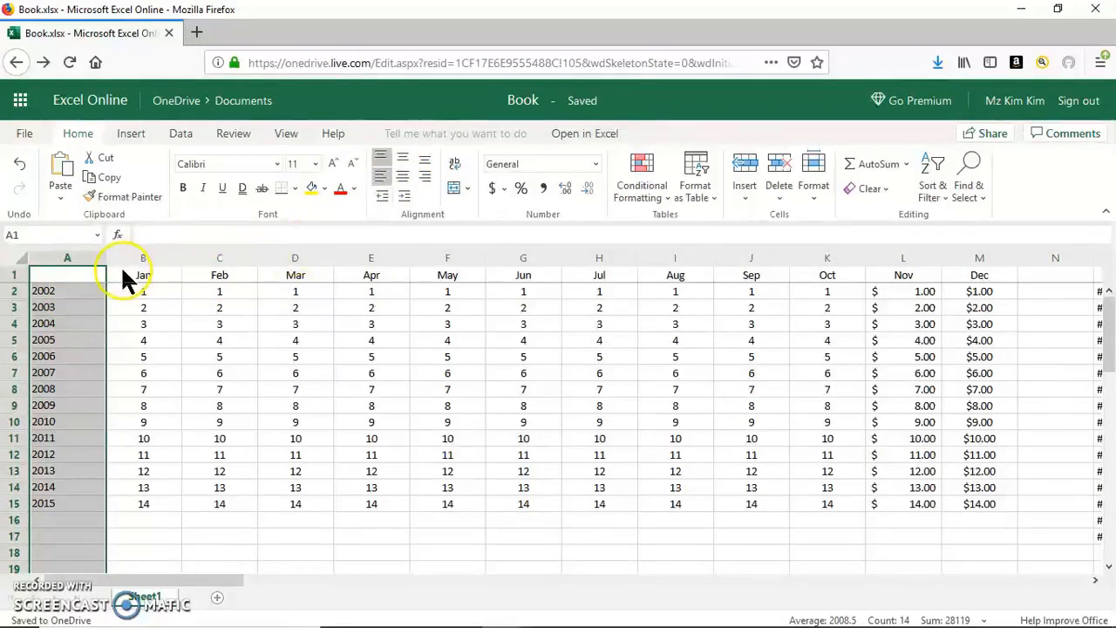
click(402, 176)
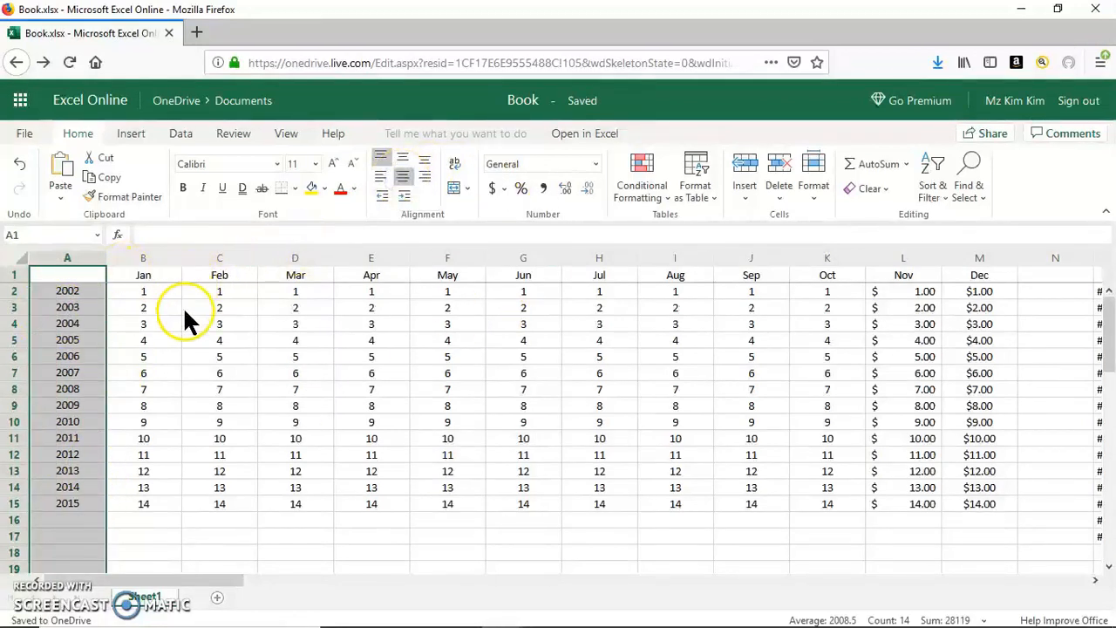